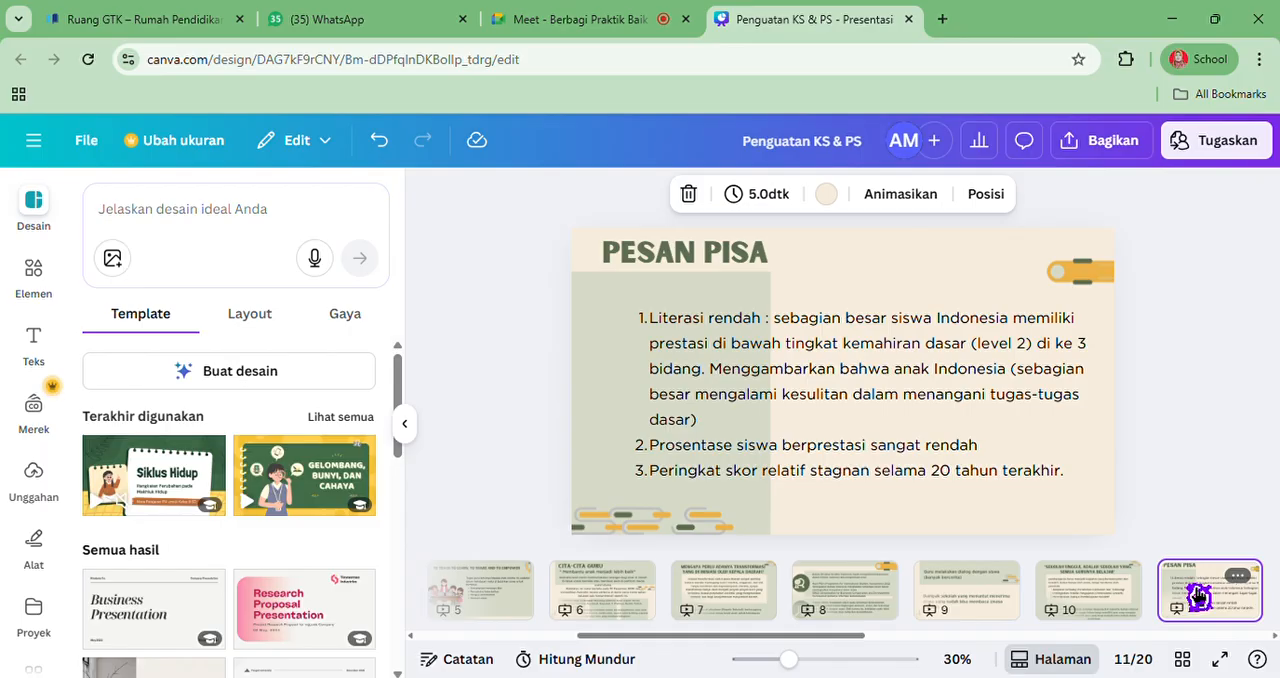
Check the shared presentation in the Meet call, return to the Canva deck and view the PERINGKAT PISA slide
left_click(585, 25)
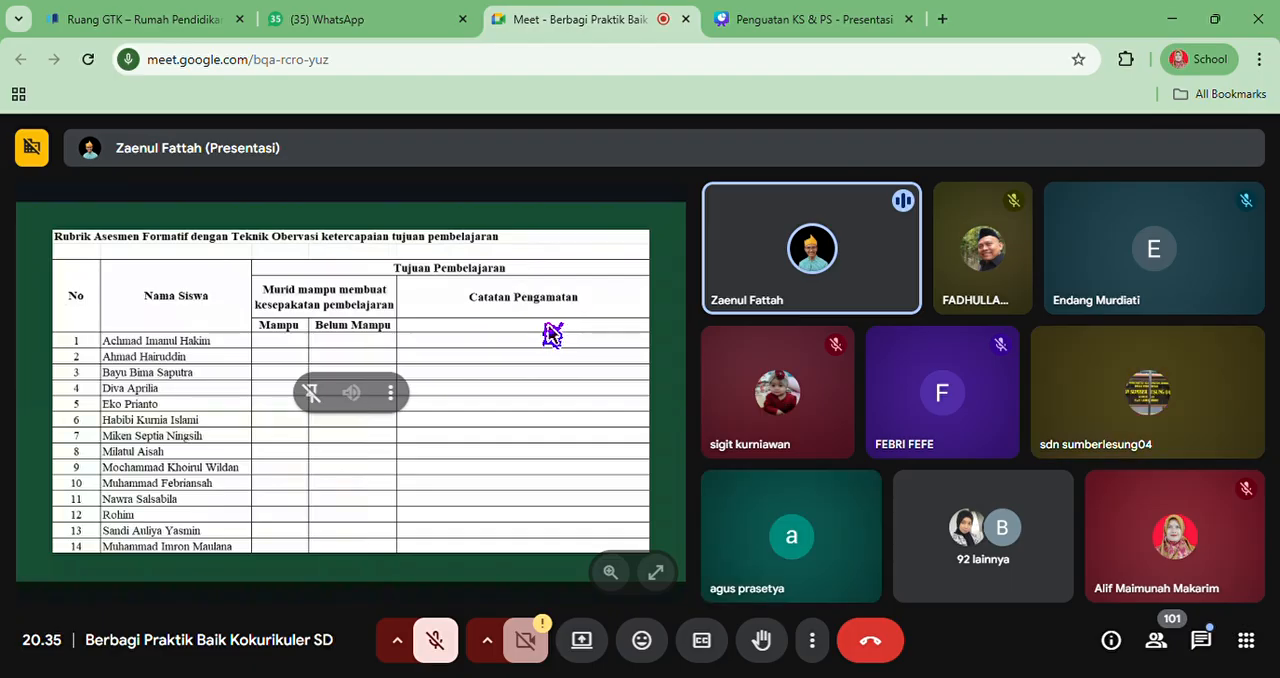
left_click(802, 34)
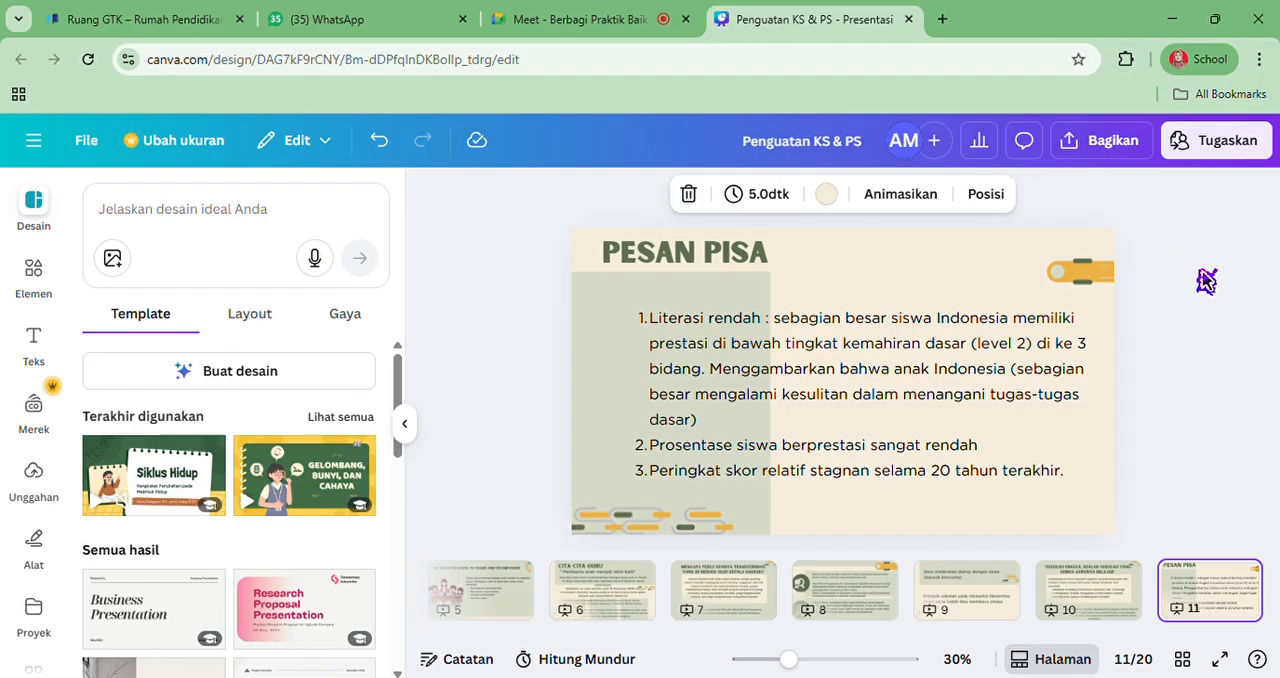
scroll(1226, 600, "down", 2)
scroll(1226, 600, "down", 1)
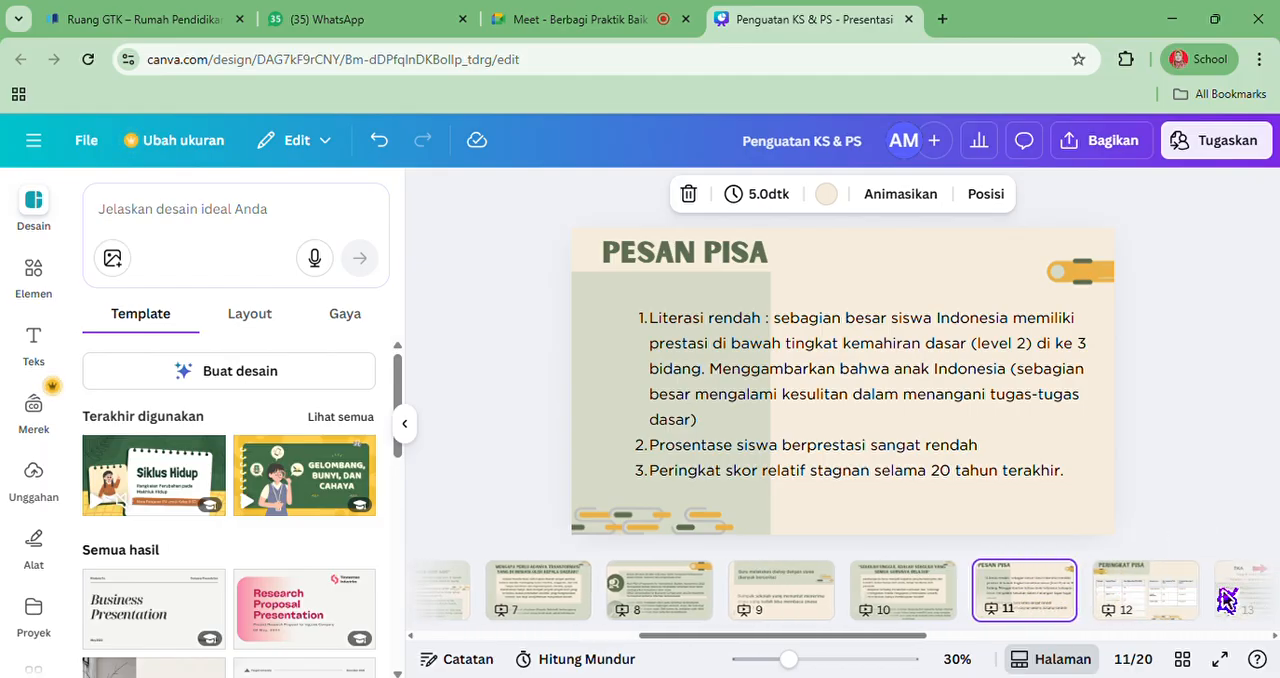
left_click(1146, 587)
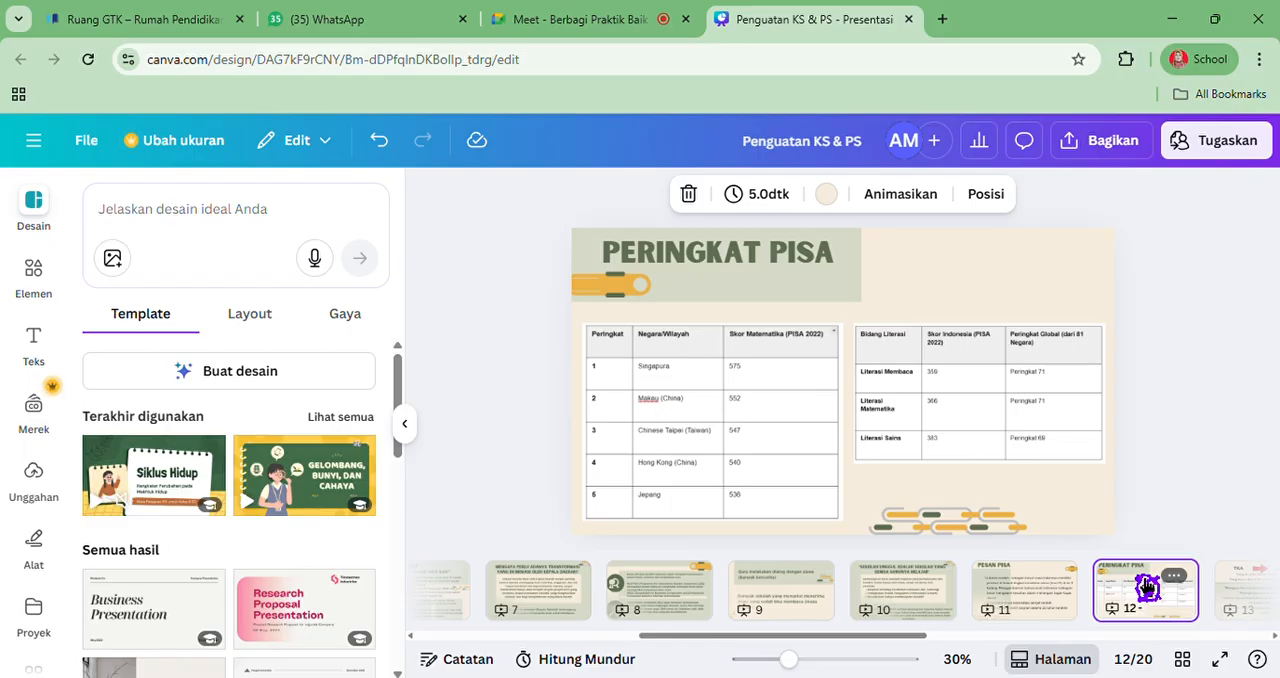
Correct "Mendeak" to "Mendesak" in the quotation text on the TKA and LITERASI slide, page 13
left_click(1265, 605)
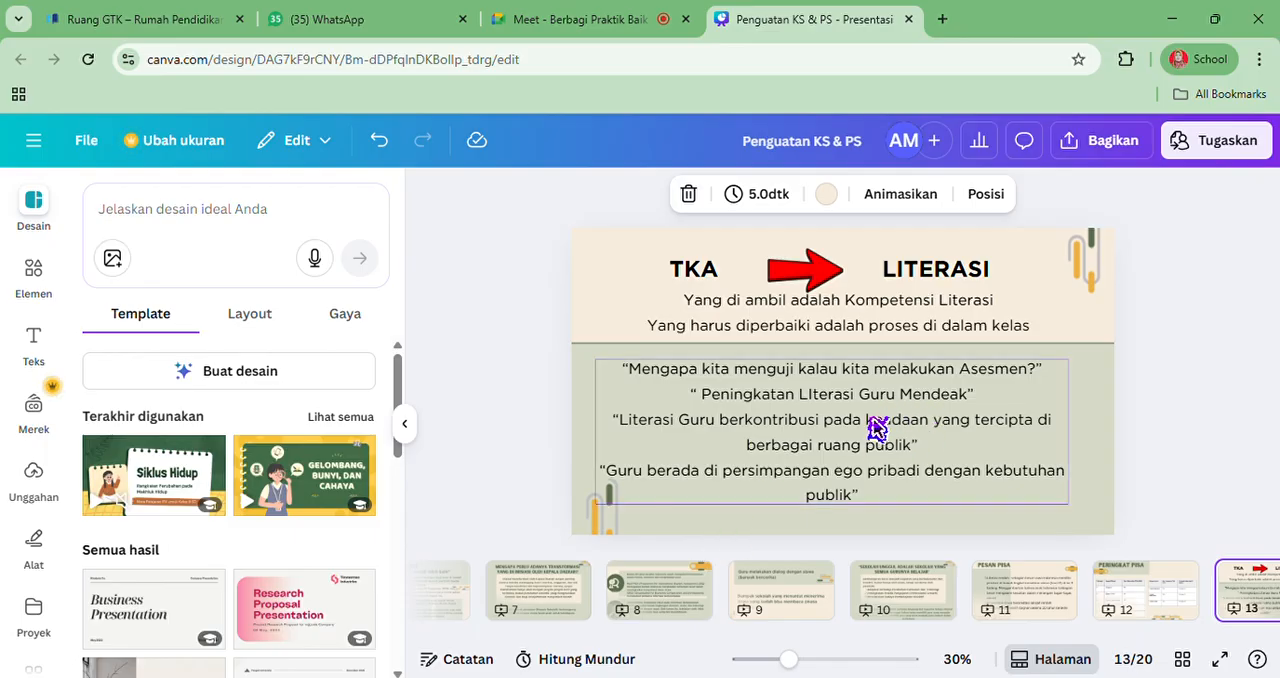
left_click(963, 399)
left_click(962, 402)
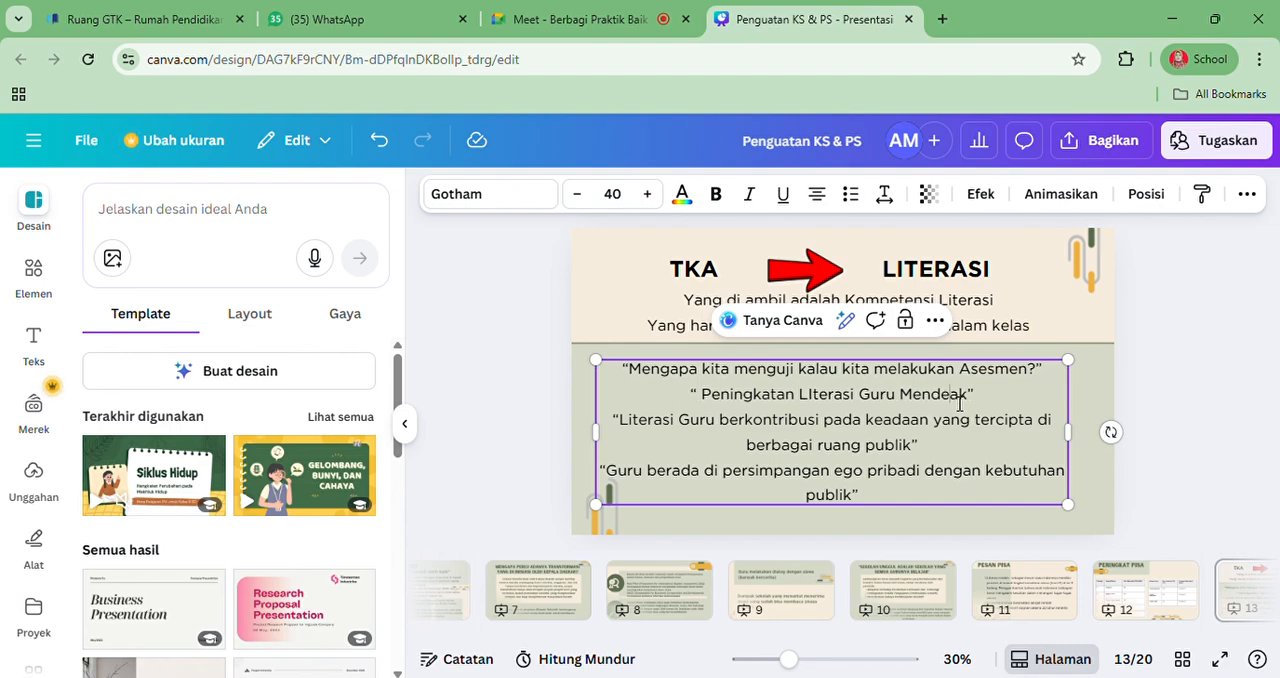
type("s")
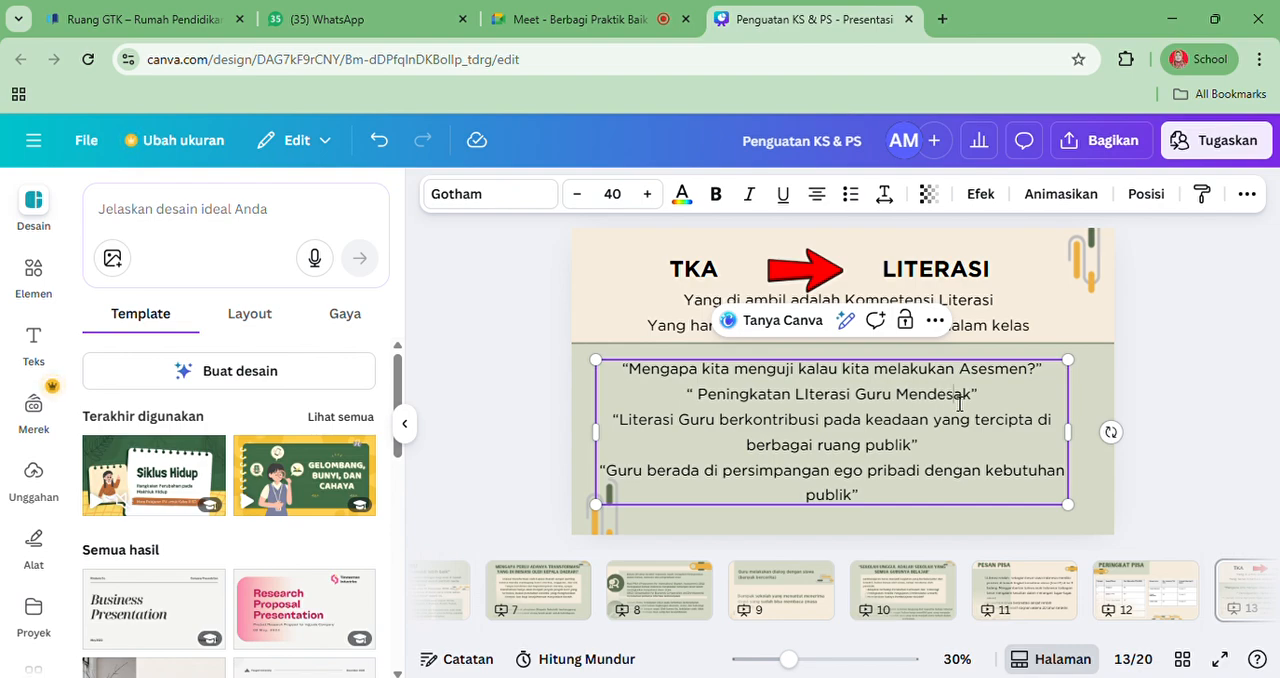
left_click(1033, 532)
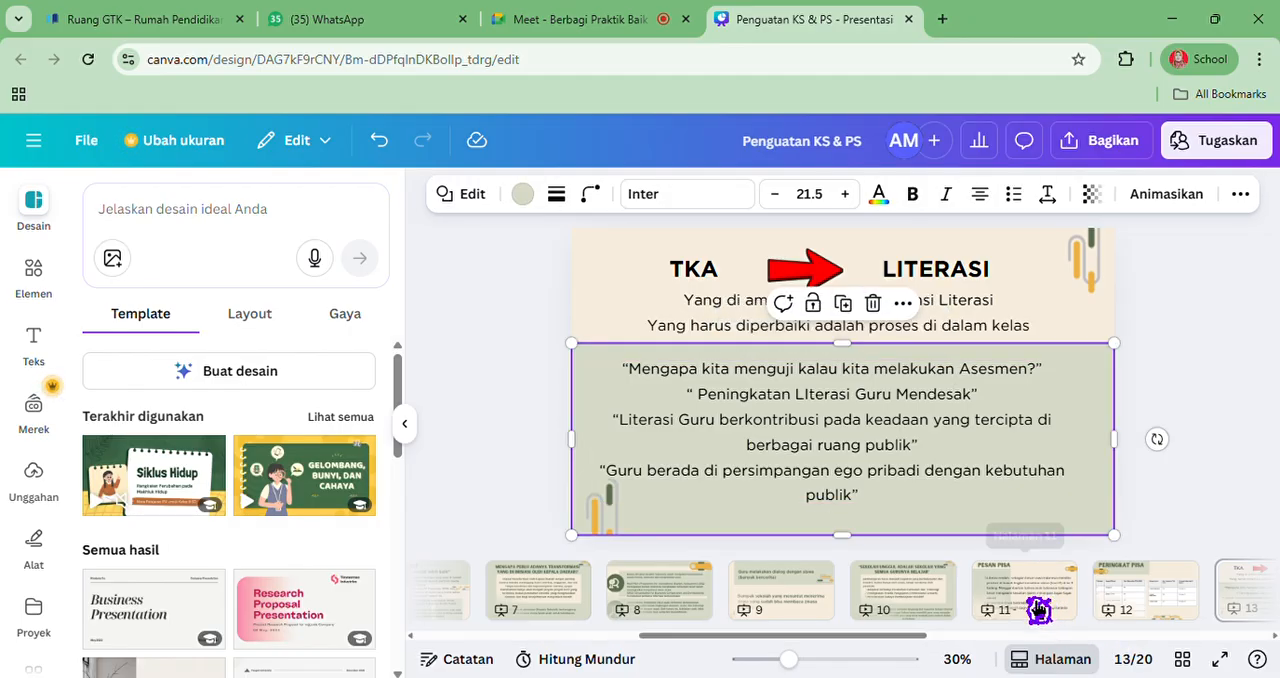
Review slides 14 and 15, going back through slides 13 and 12 and returning to slide 13
scroll(1188, 614, "right", 3)
scroll(1188, 614, "right", 2)
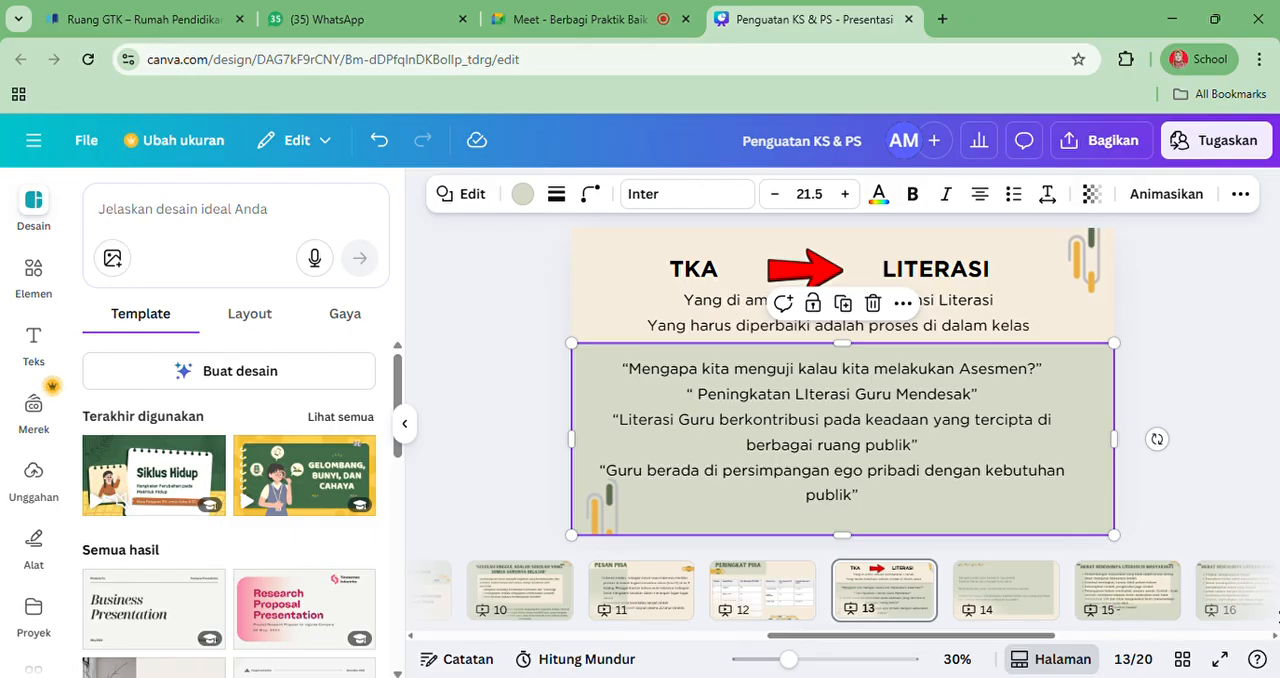
scroll(1075, 595, "right", 3)
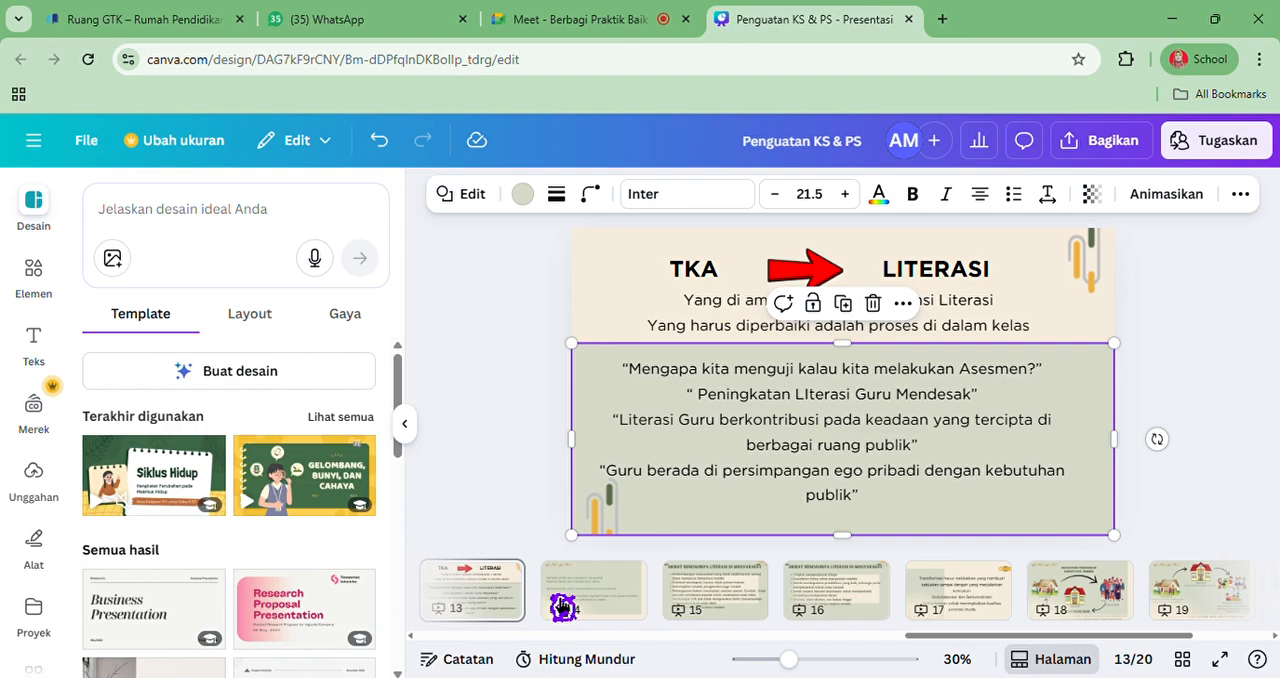
left_click(600, 597)
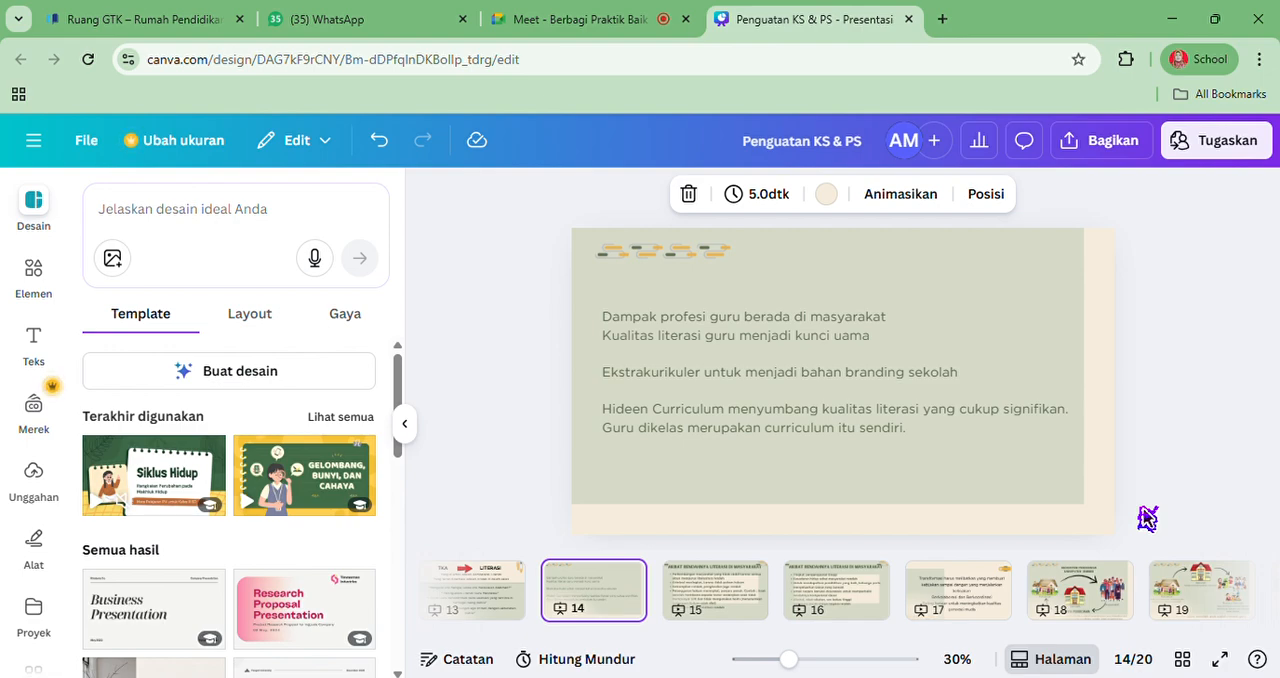
left_click(763, 613)
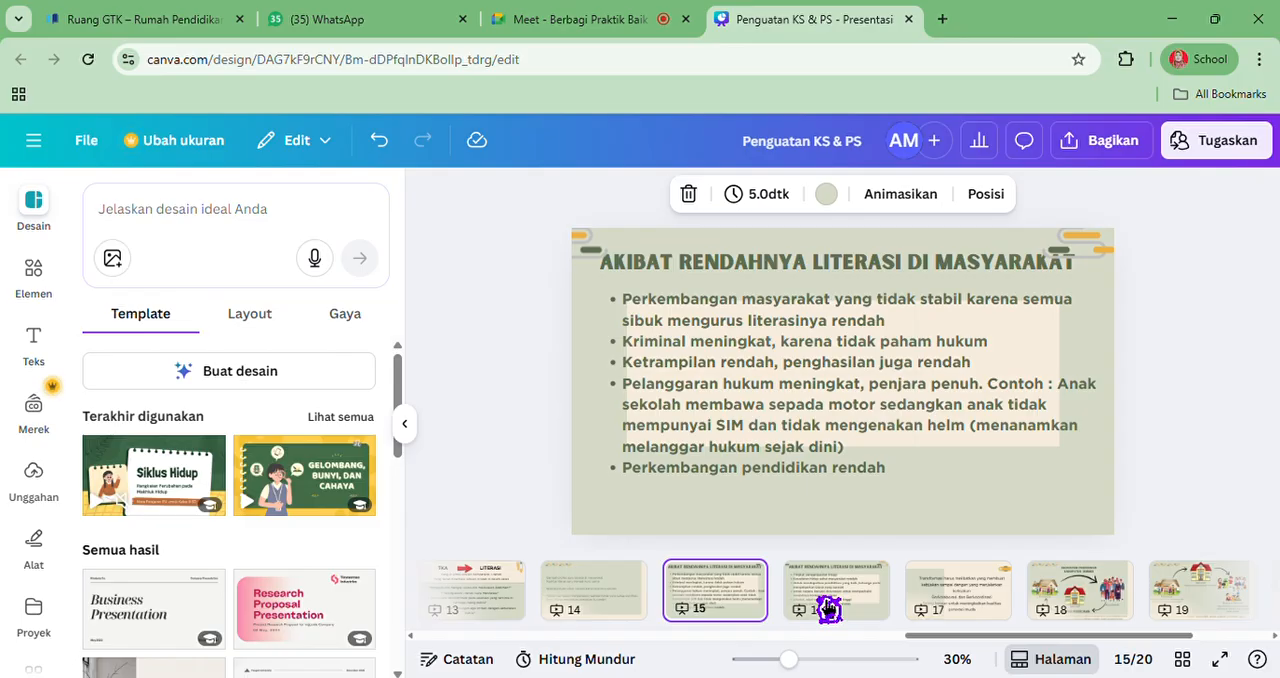
left_click(603, 603)
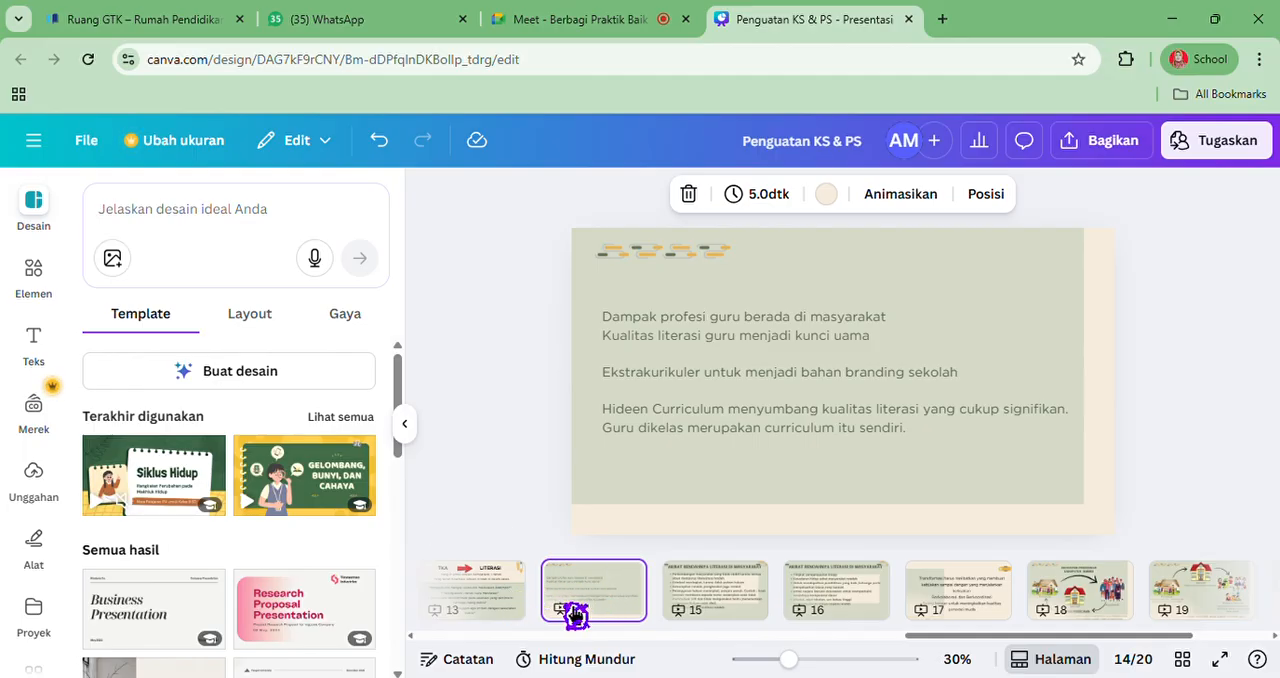
left_click(506, 606)
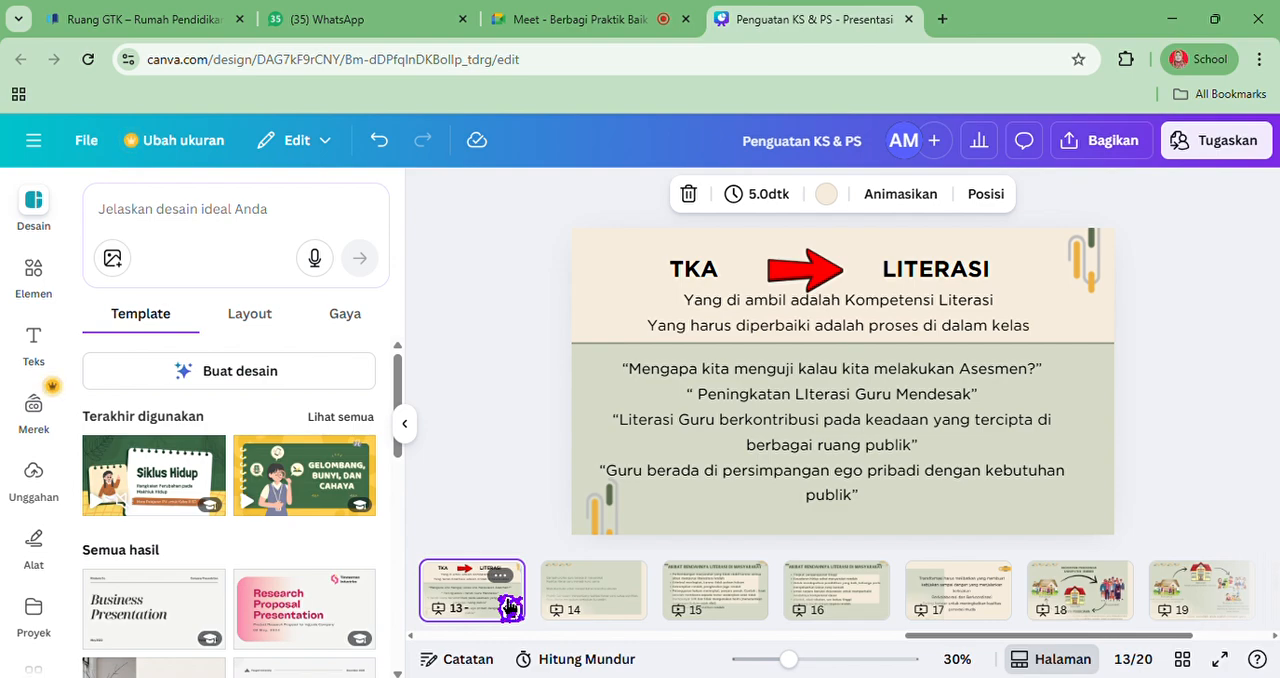
scroll(470, 610, "left", 2)
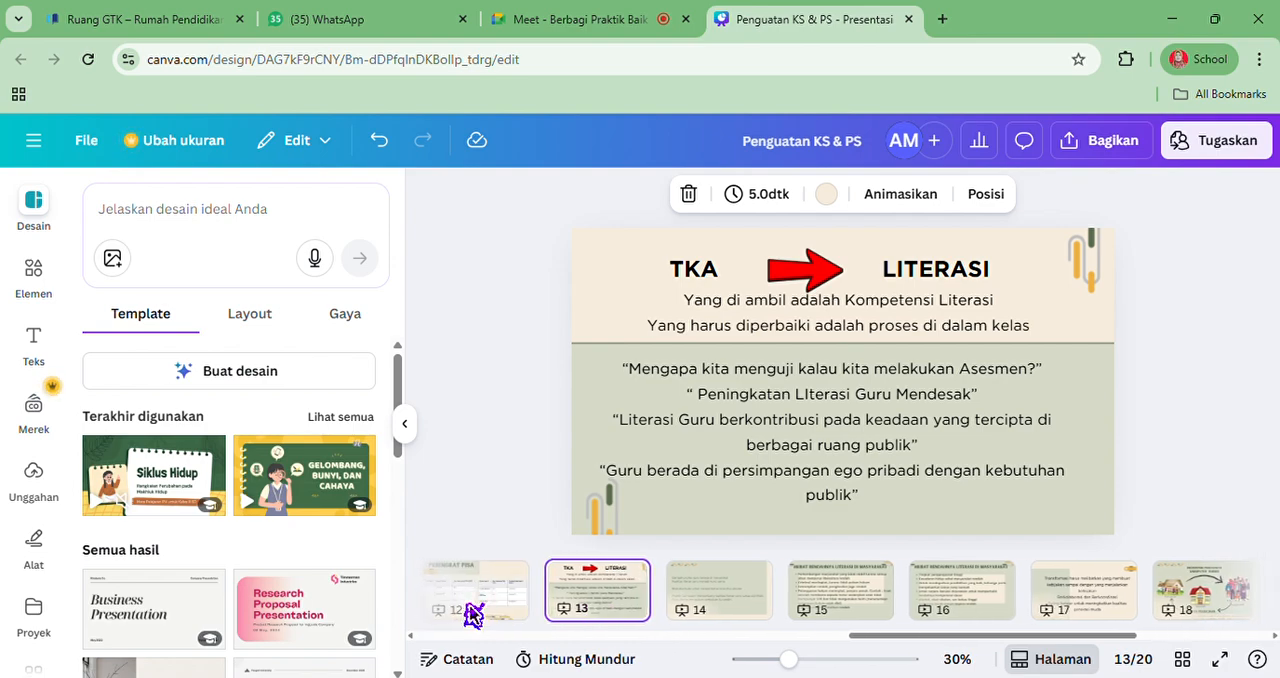
left_click(512, 607)
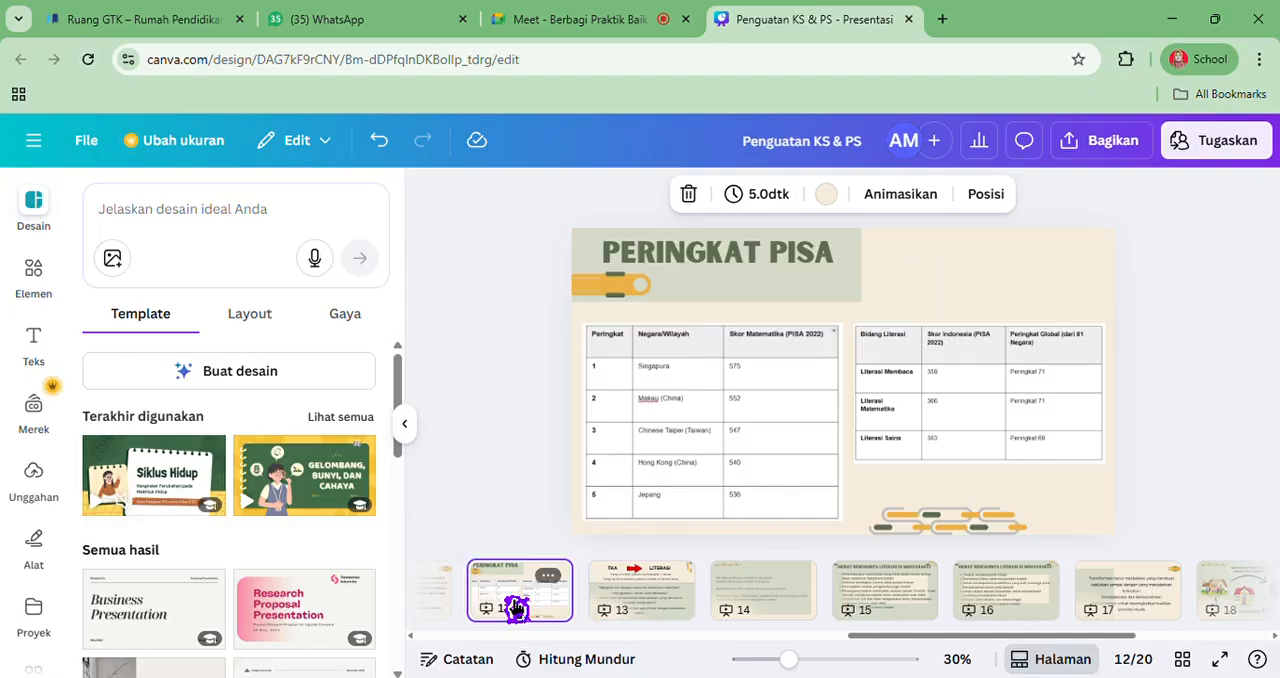
left_click(643, 605)
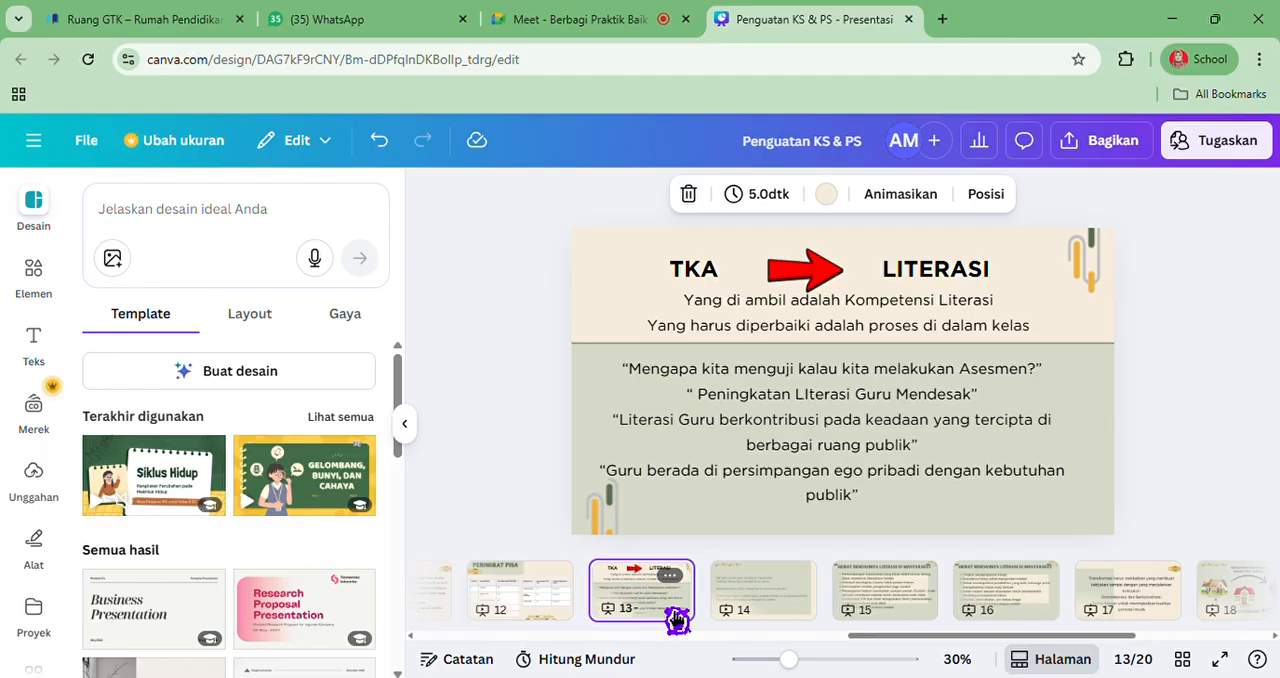
Duplicate page 14, the slide about the impact of the teaching profession
left_click(760, 604)
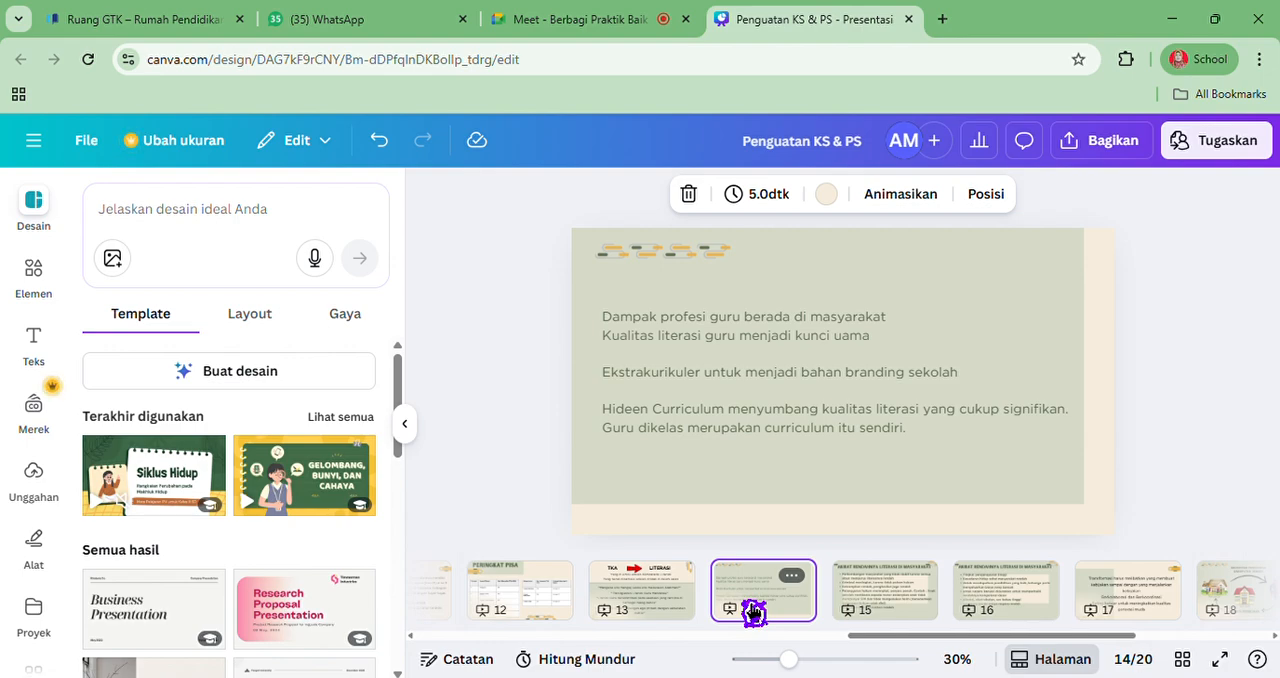
left_click(797, 580)
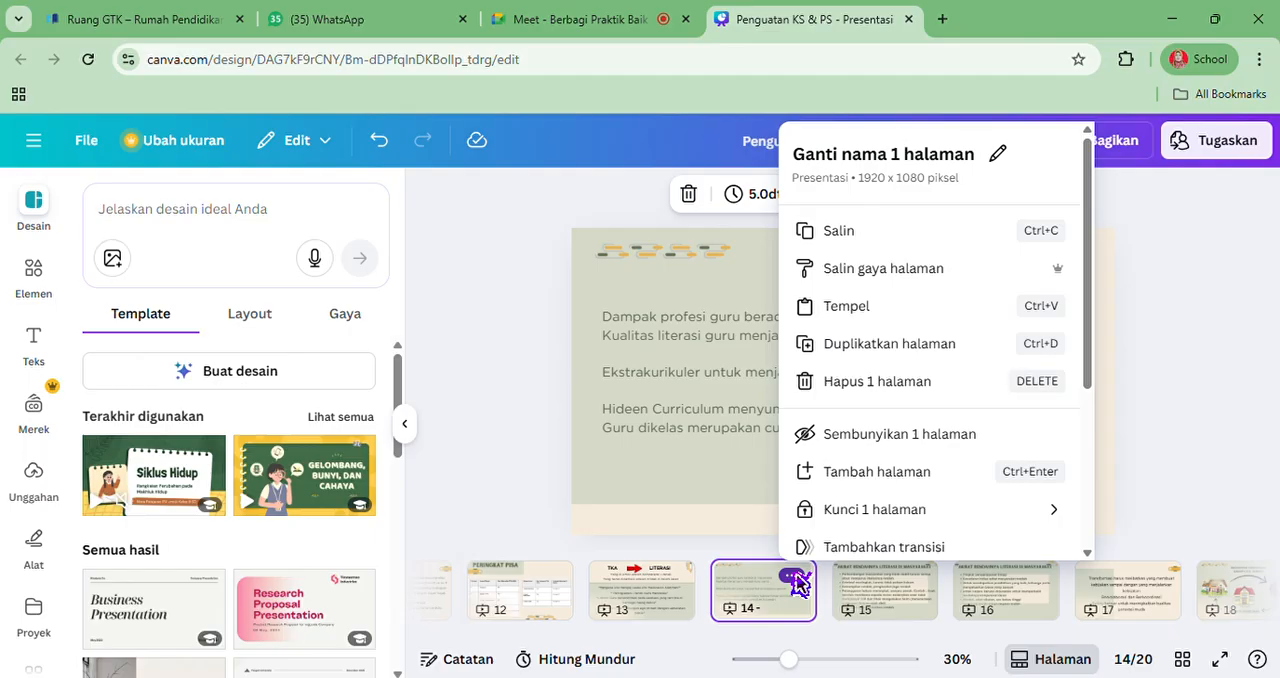
left_click(890, 344)
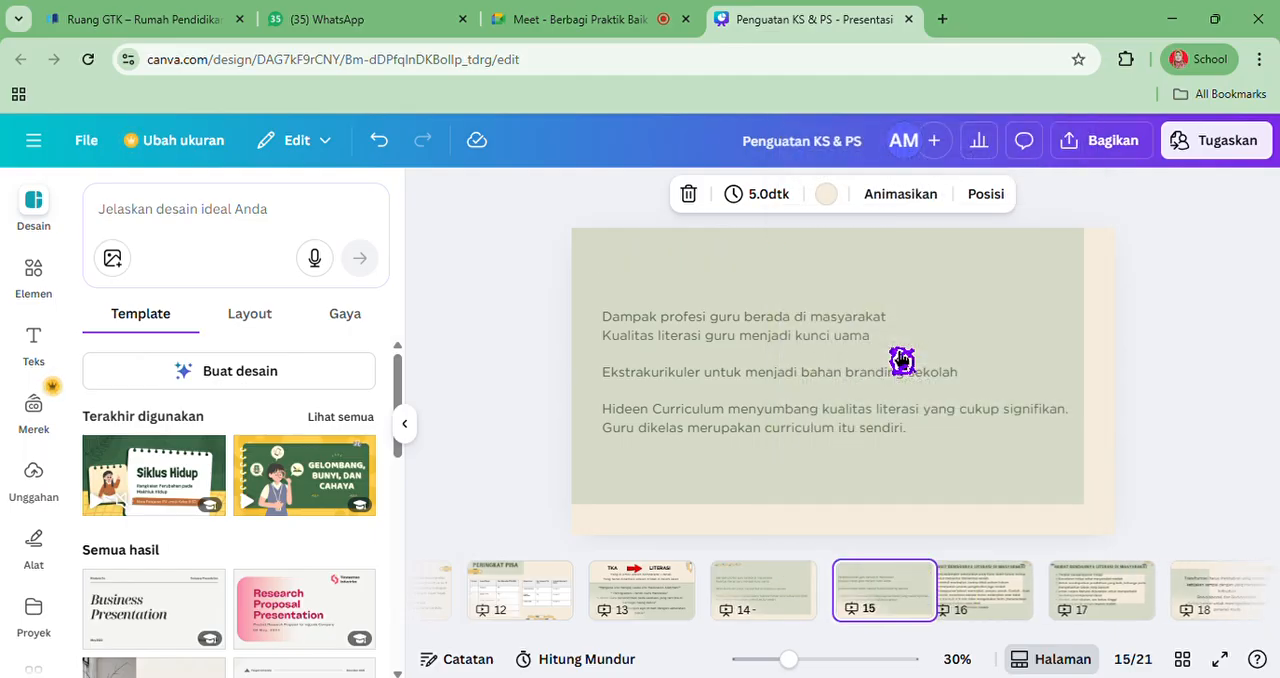
Delete all three text boxes from the original page 14, keeping its background and decorations
left_click(786, 610)
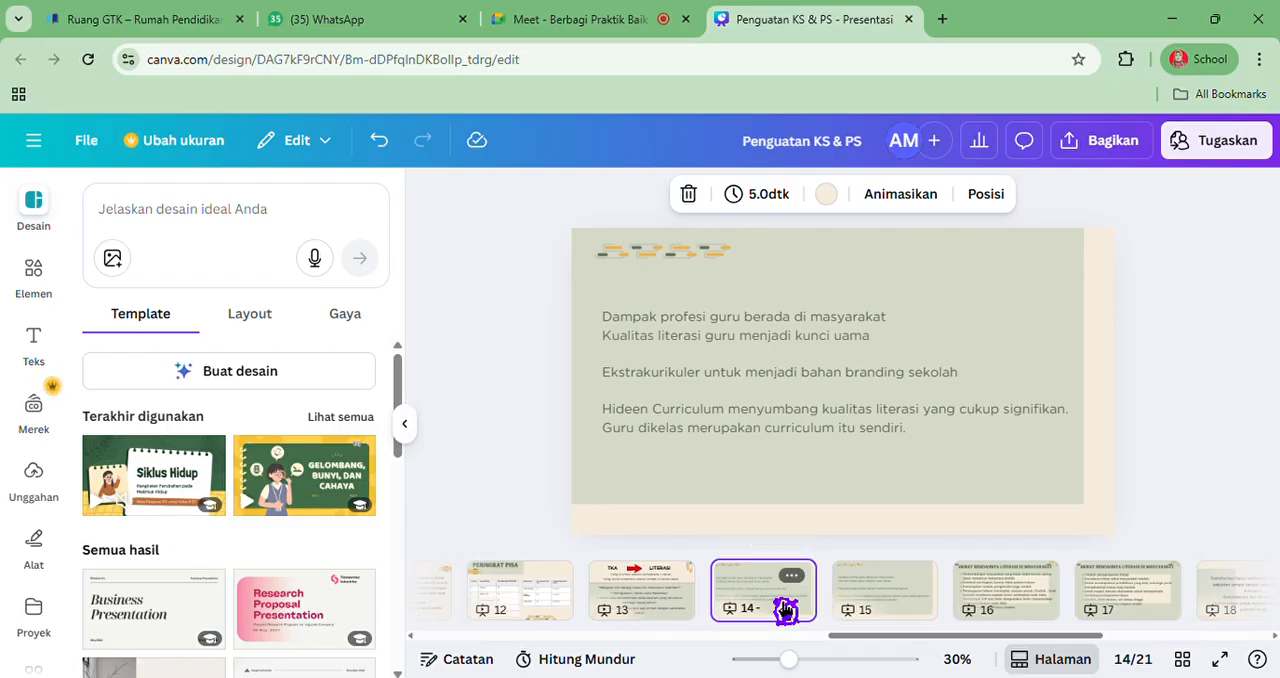
left_click(624, 337)
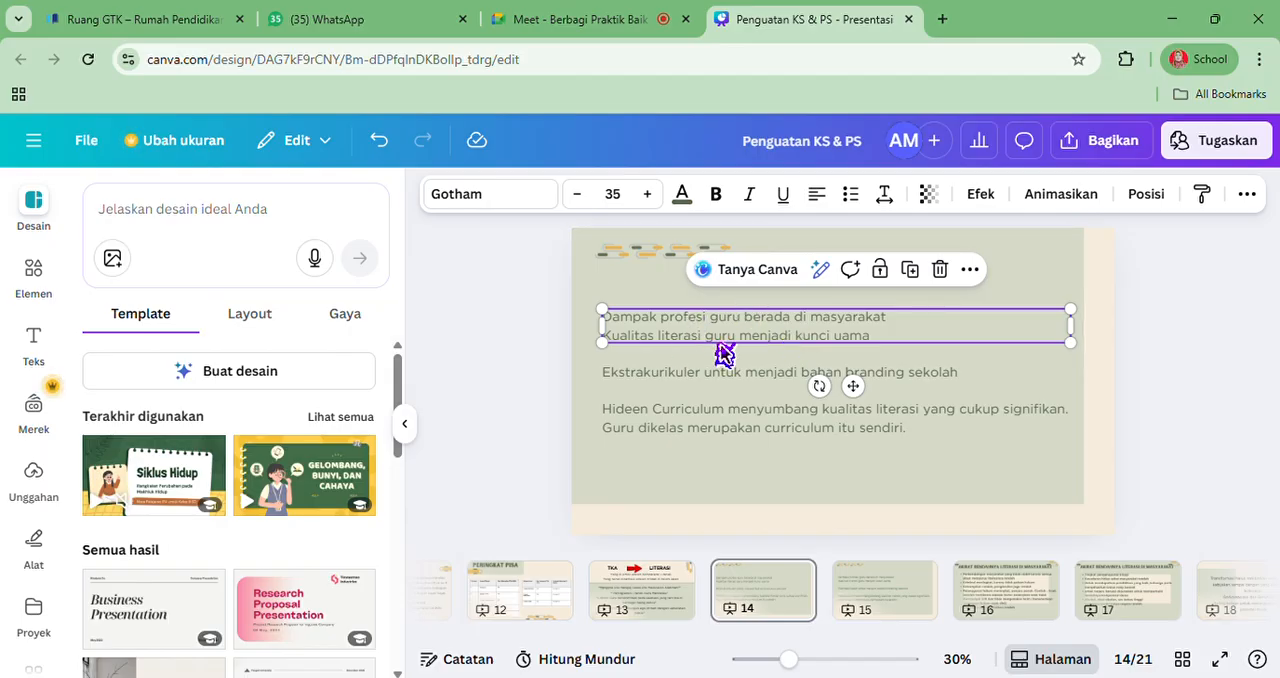
left_click(950, 271)
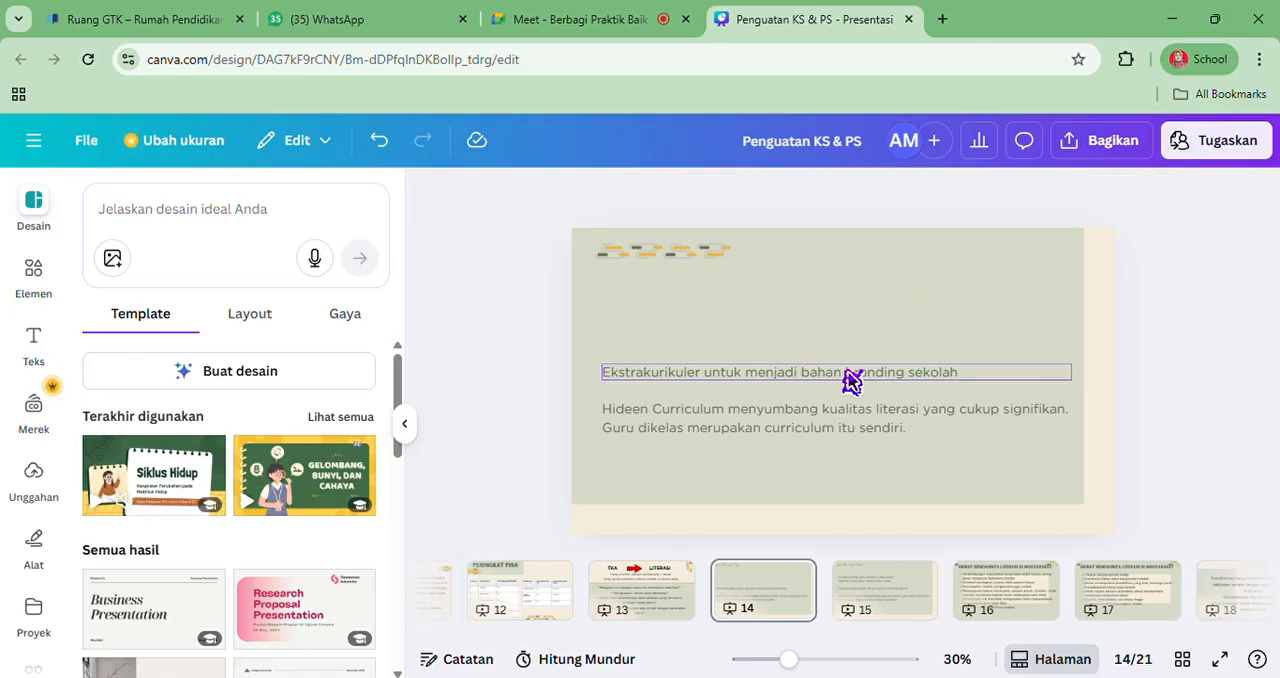
left_click(851, 380)
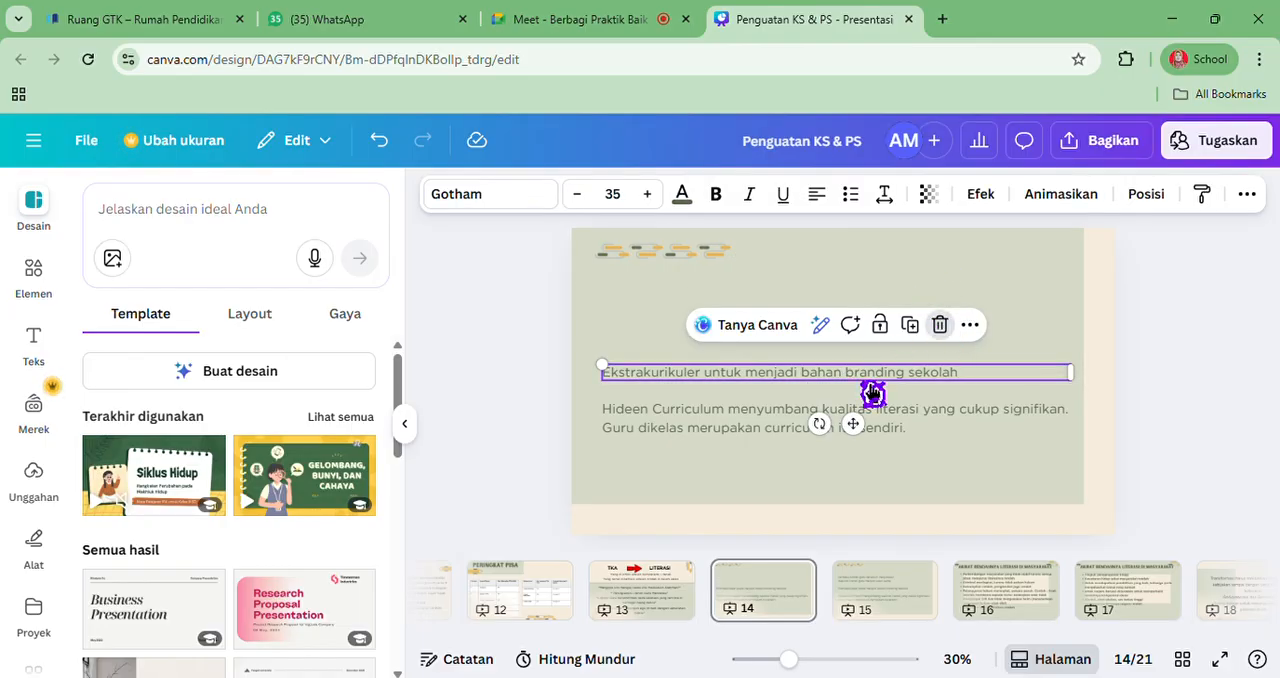
key("Delete")
left_click(760, 440)
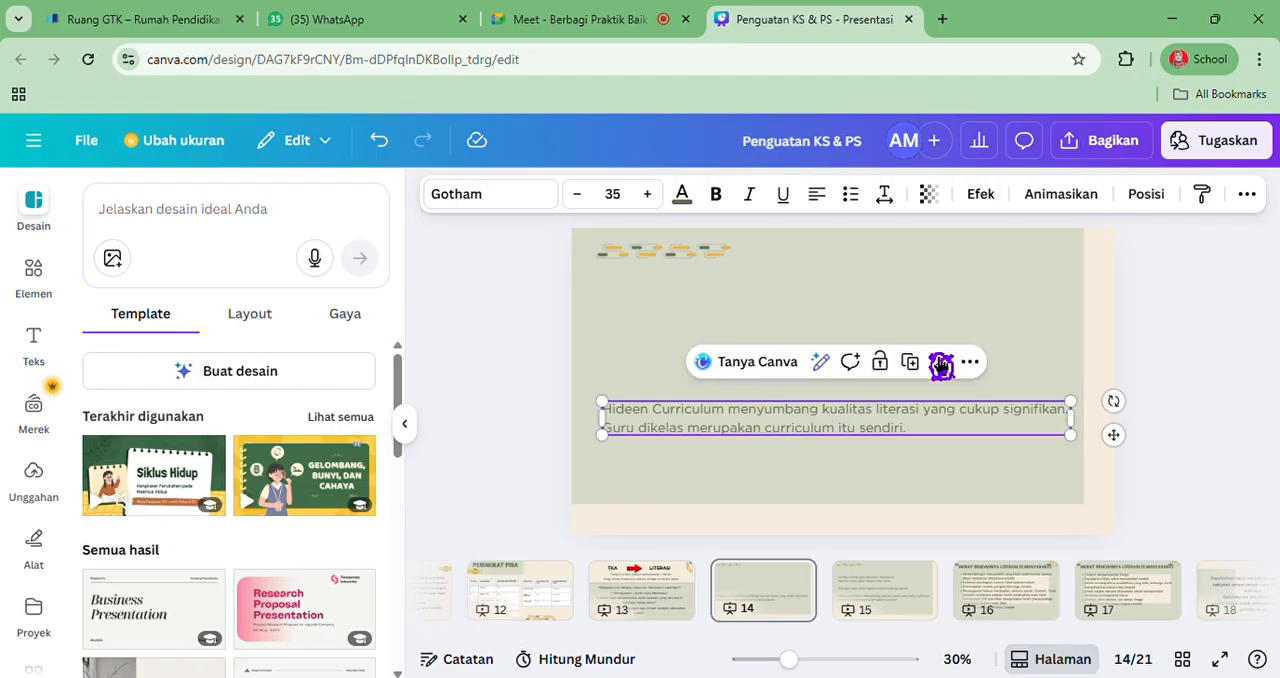
left_click(941, 366)
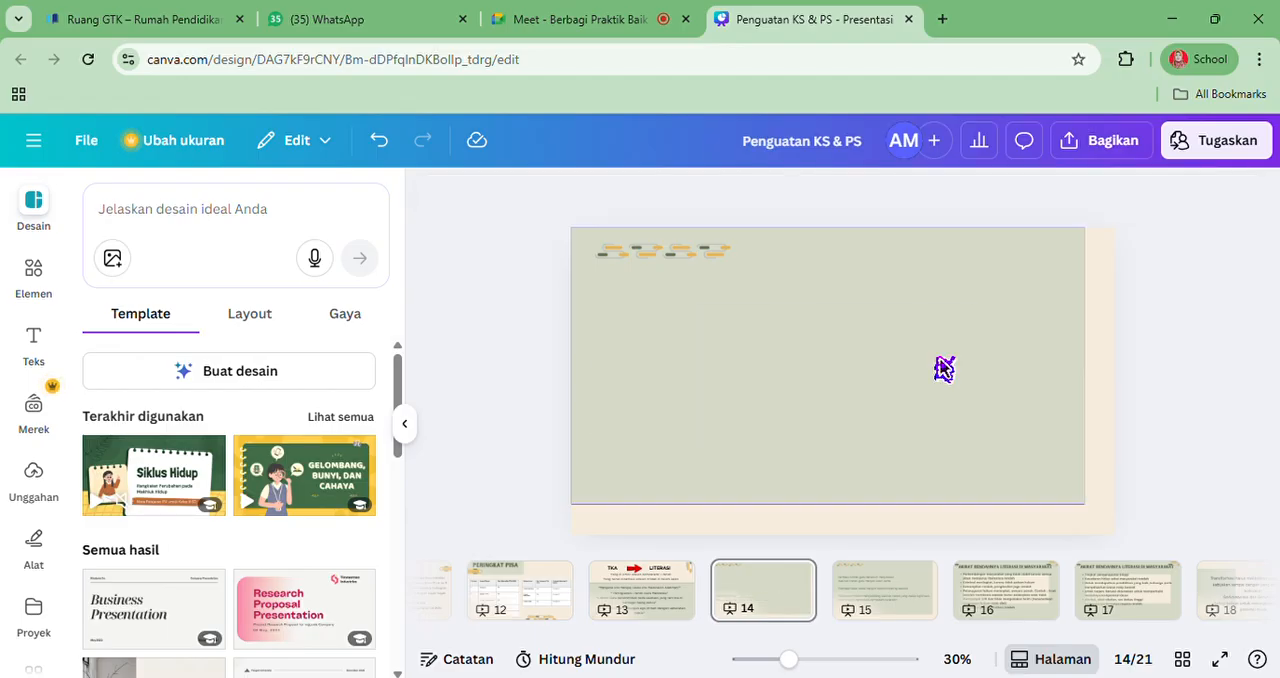
Add a subheading text box to the emptied page 14 and move it to the slide's upper area
left_click(54, 344)
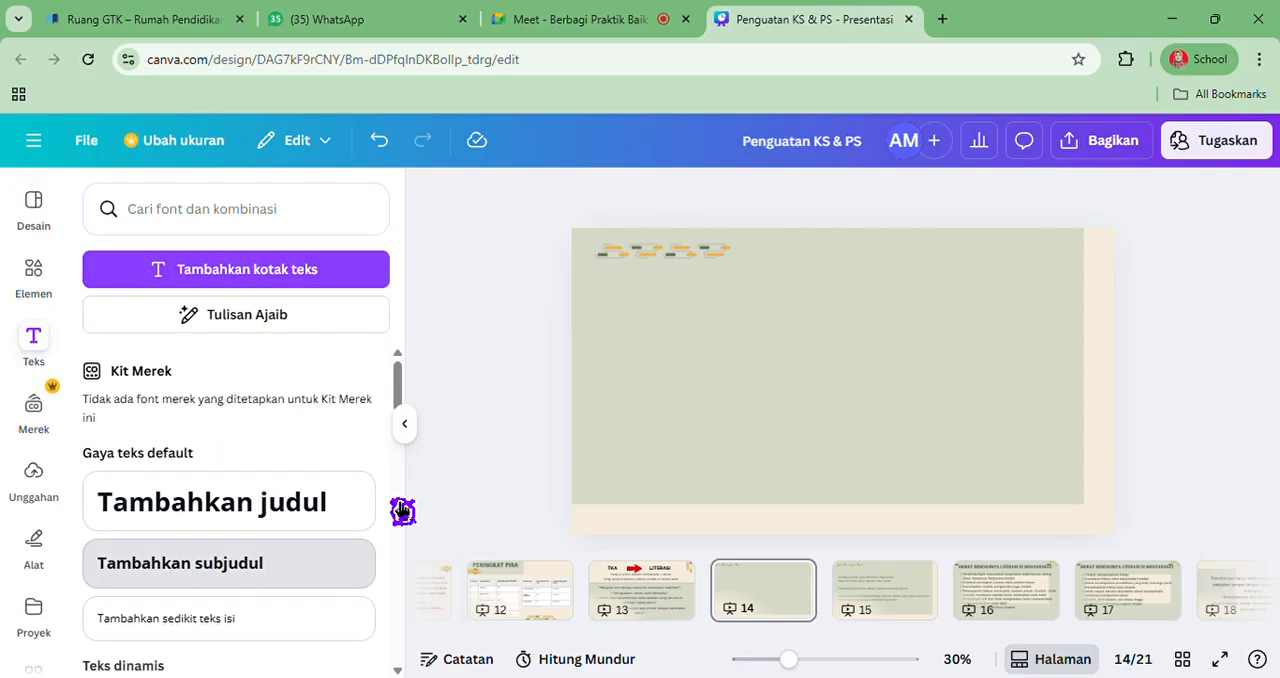
left_click_drag(402, 511, 746, 457)
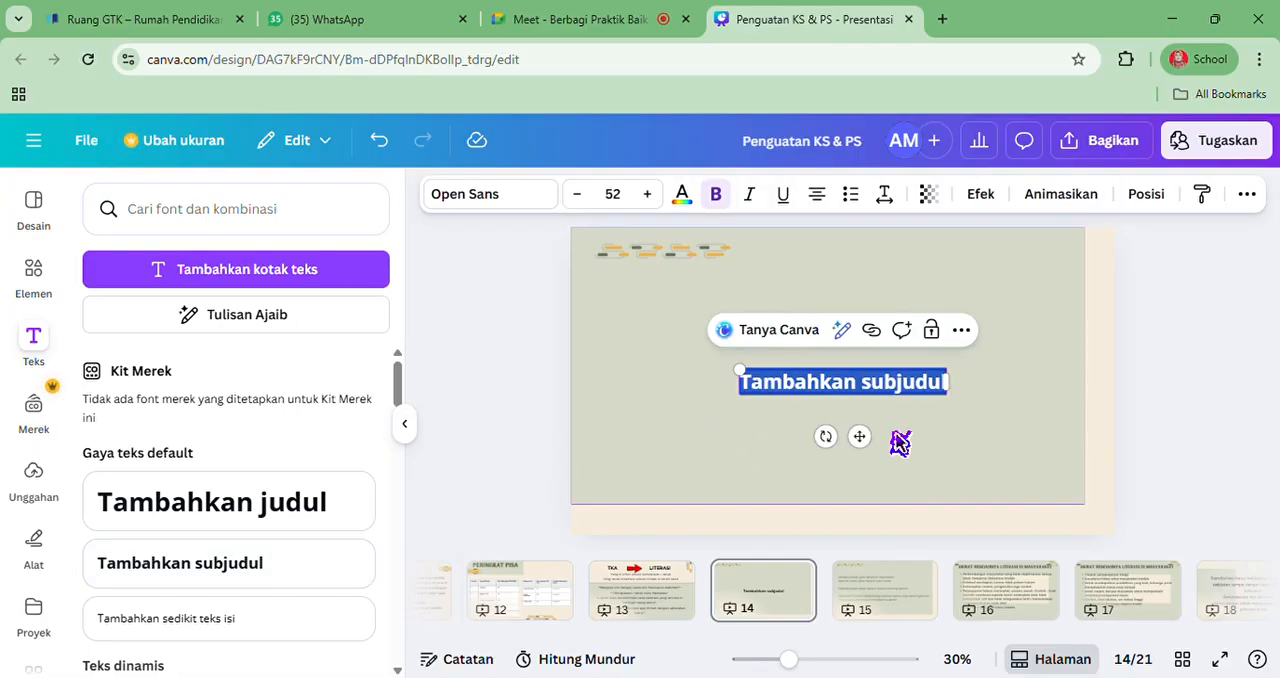
left_click_drag(860, 437, 750, 380)
Replace the subheading placeholder on page 14 with the word "Literasi"
type("L")
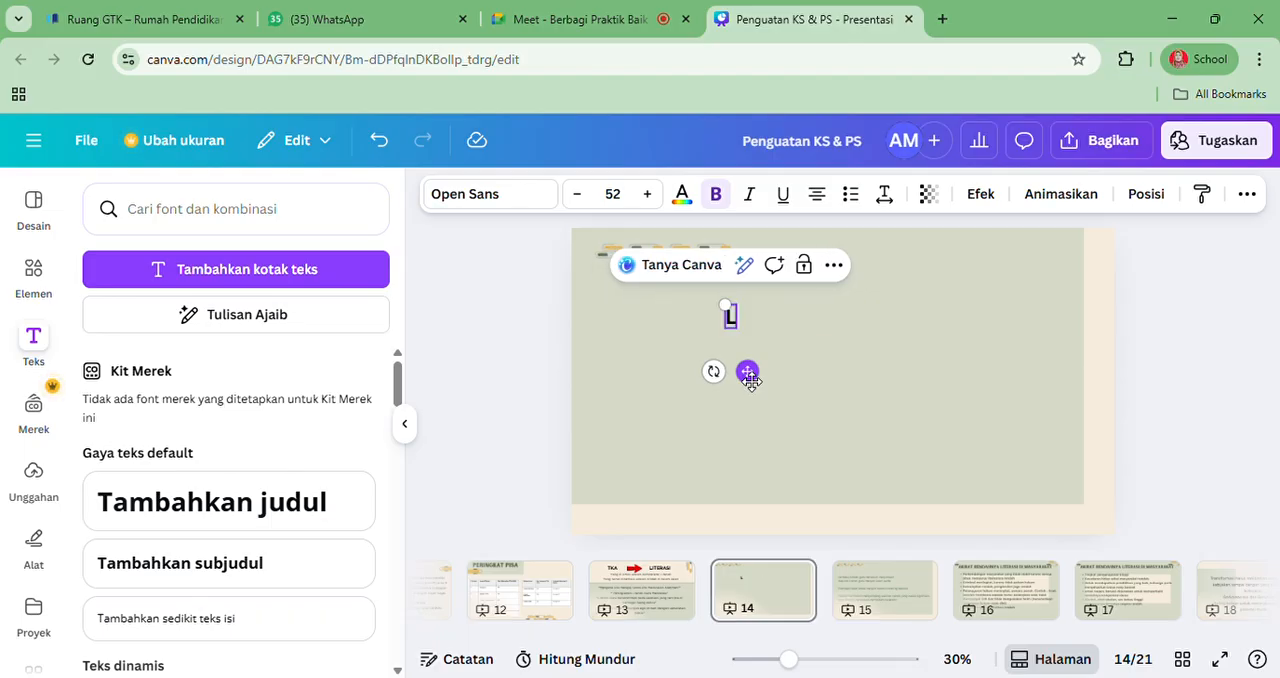
type("it")
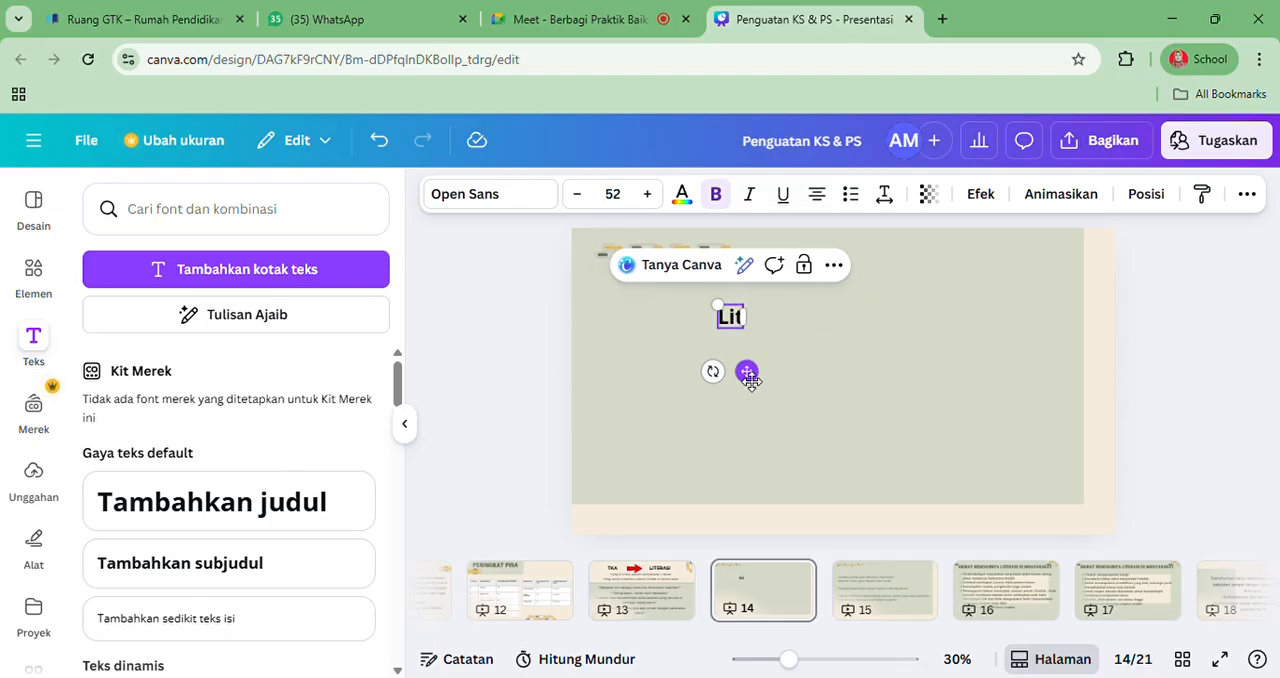
type("ereasi")
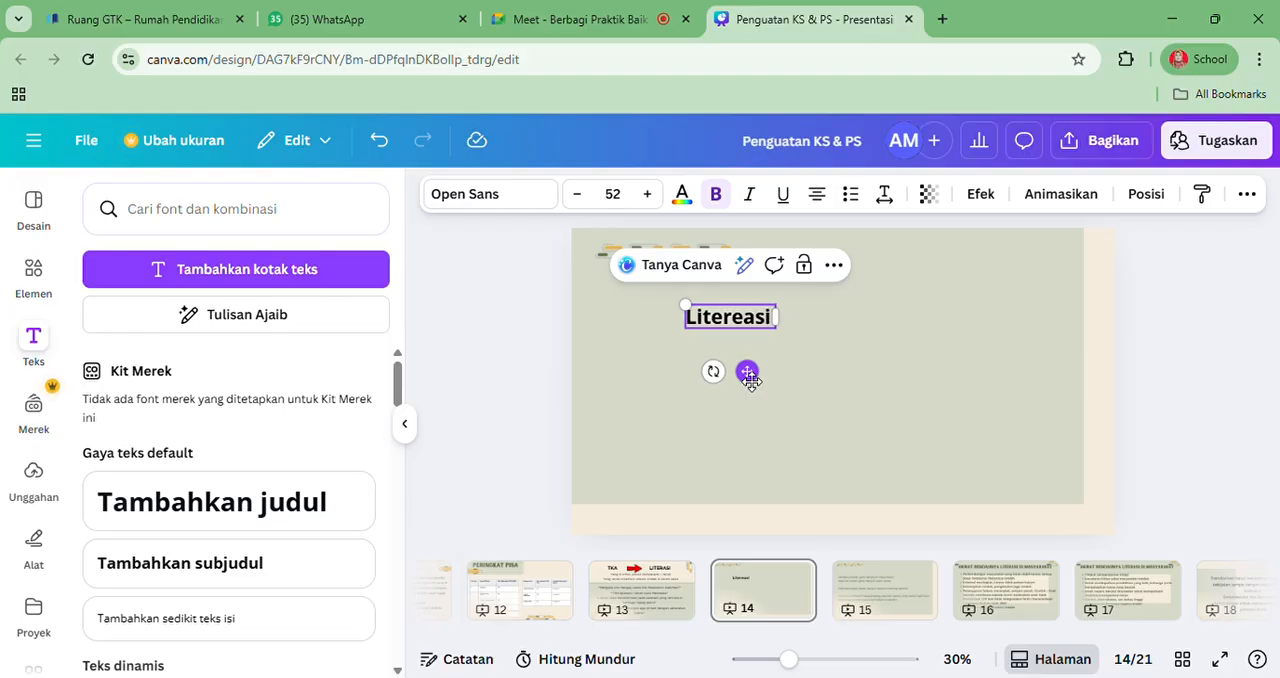
key("BackSpace")
key("BackSpace")
key("BackSpace")
key("BackSpace")
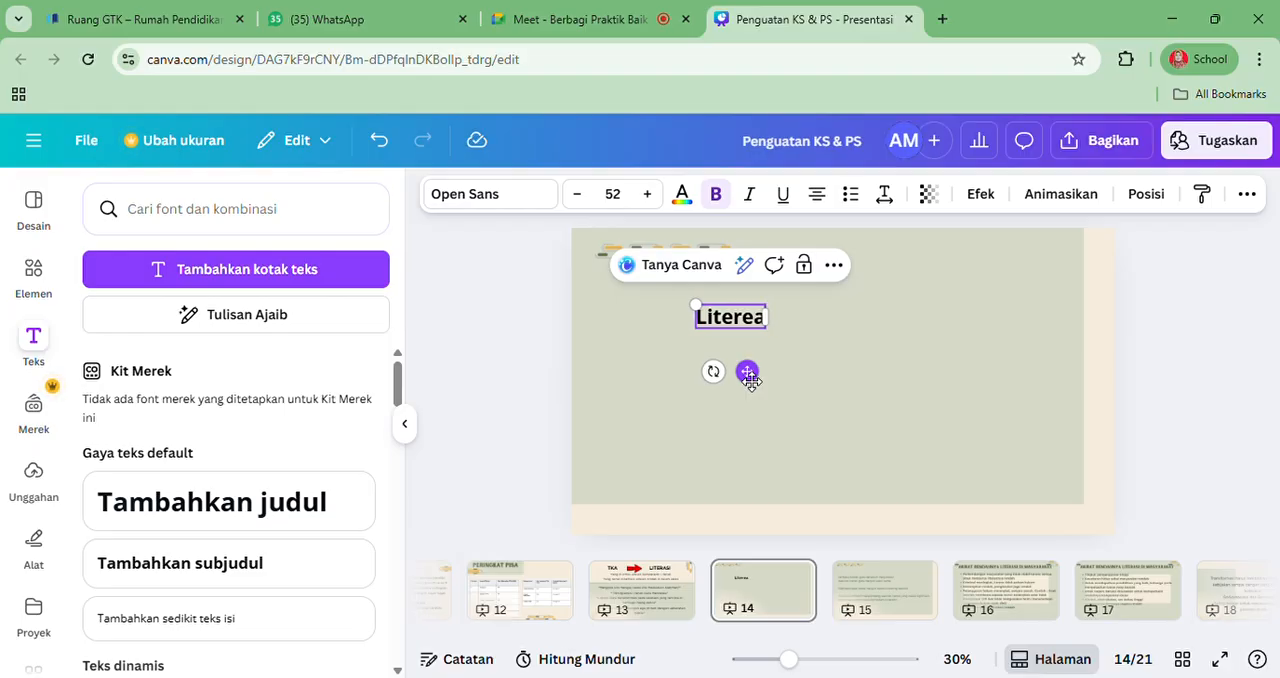
type("asi")
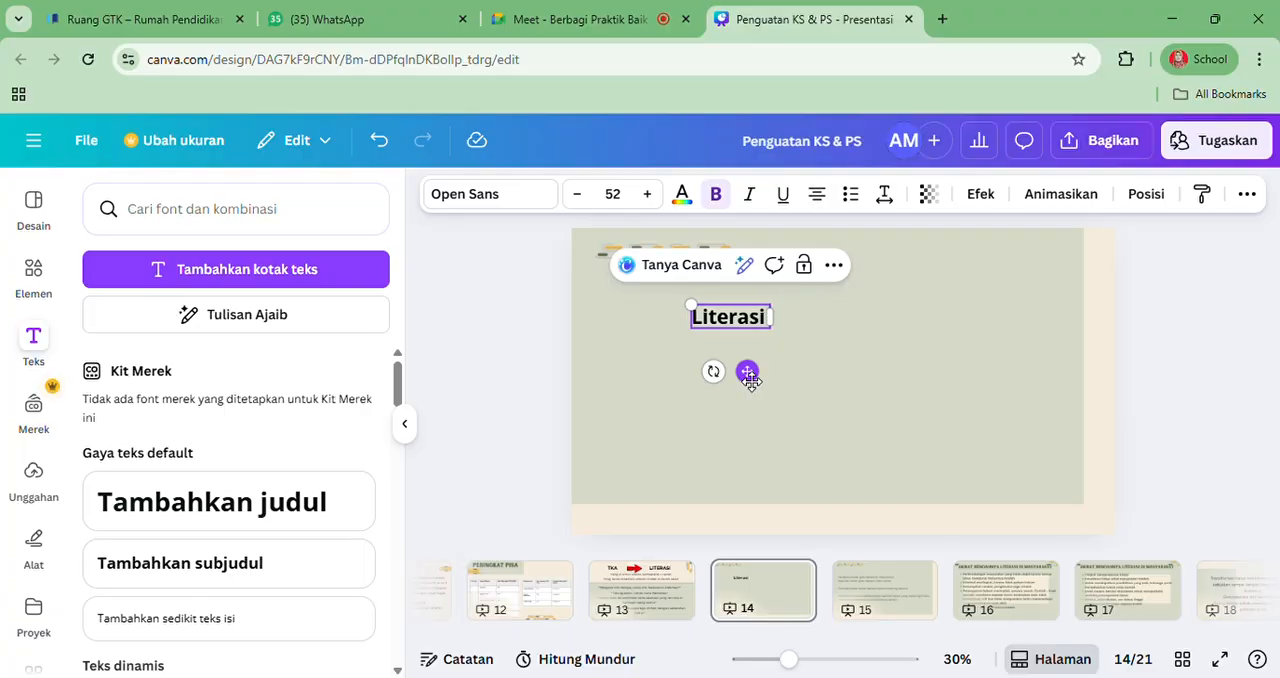
type(" adal")
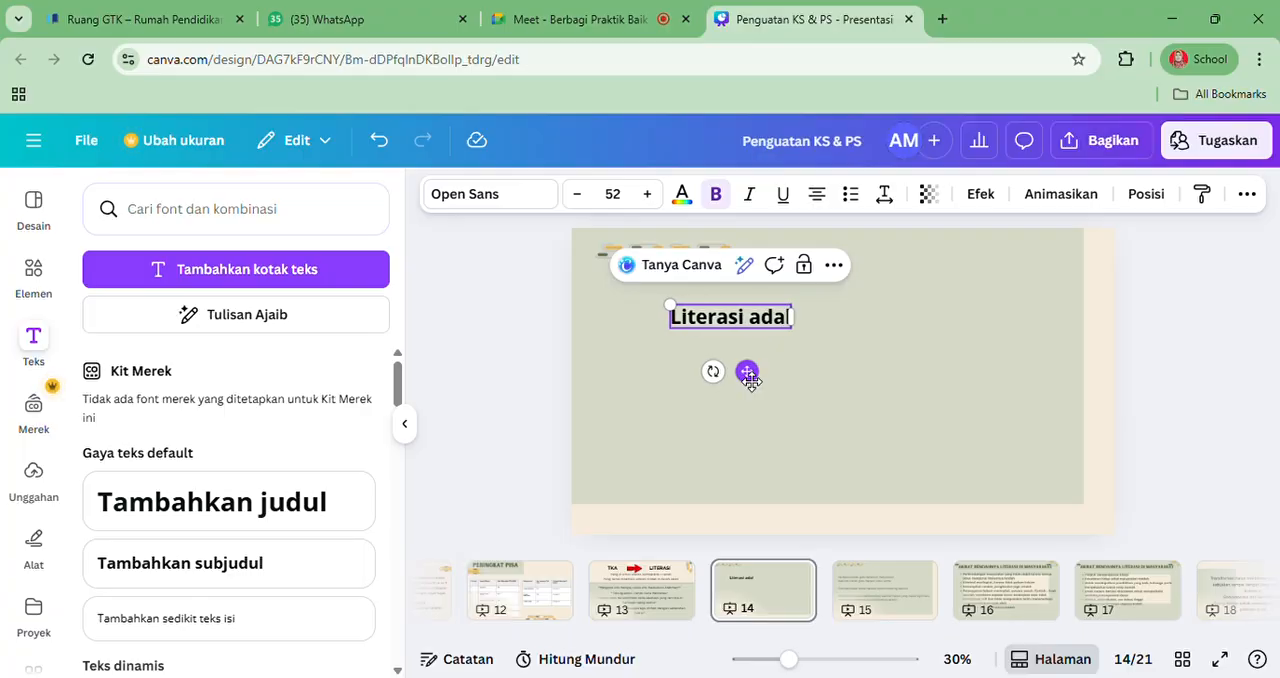
type("ah po")
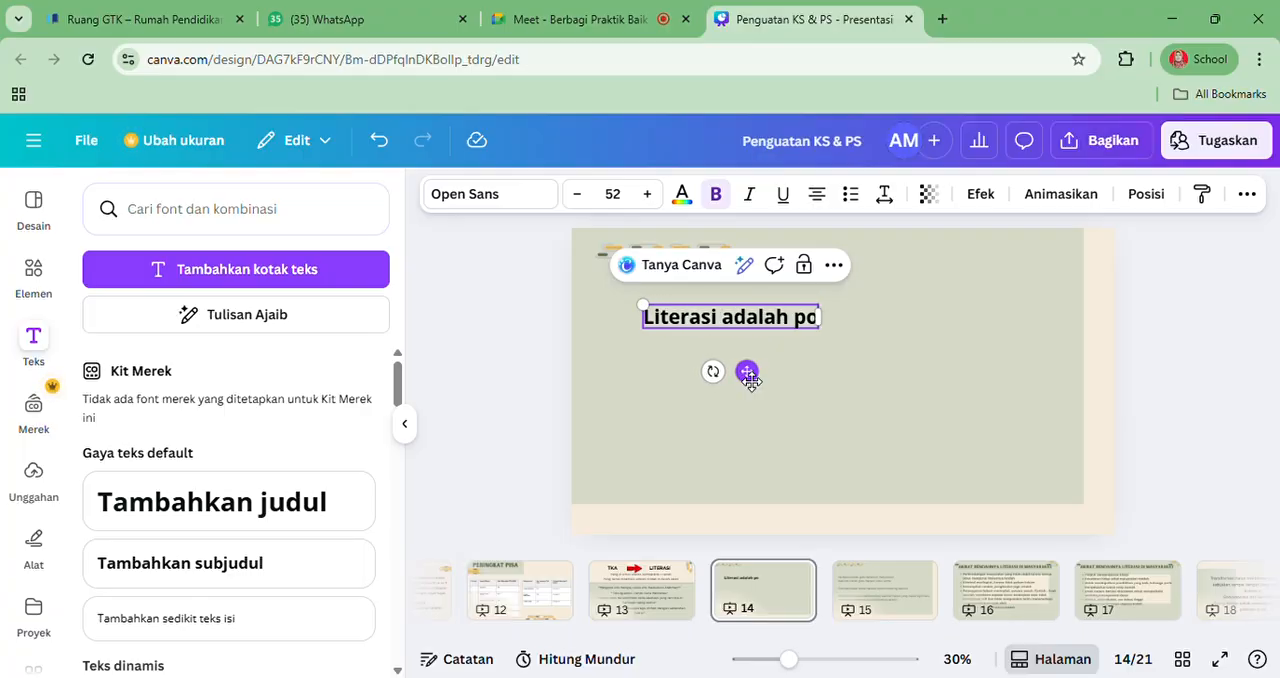
type("rdas")
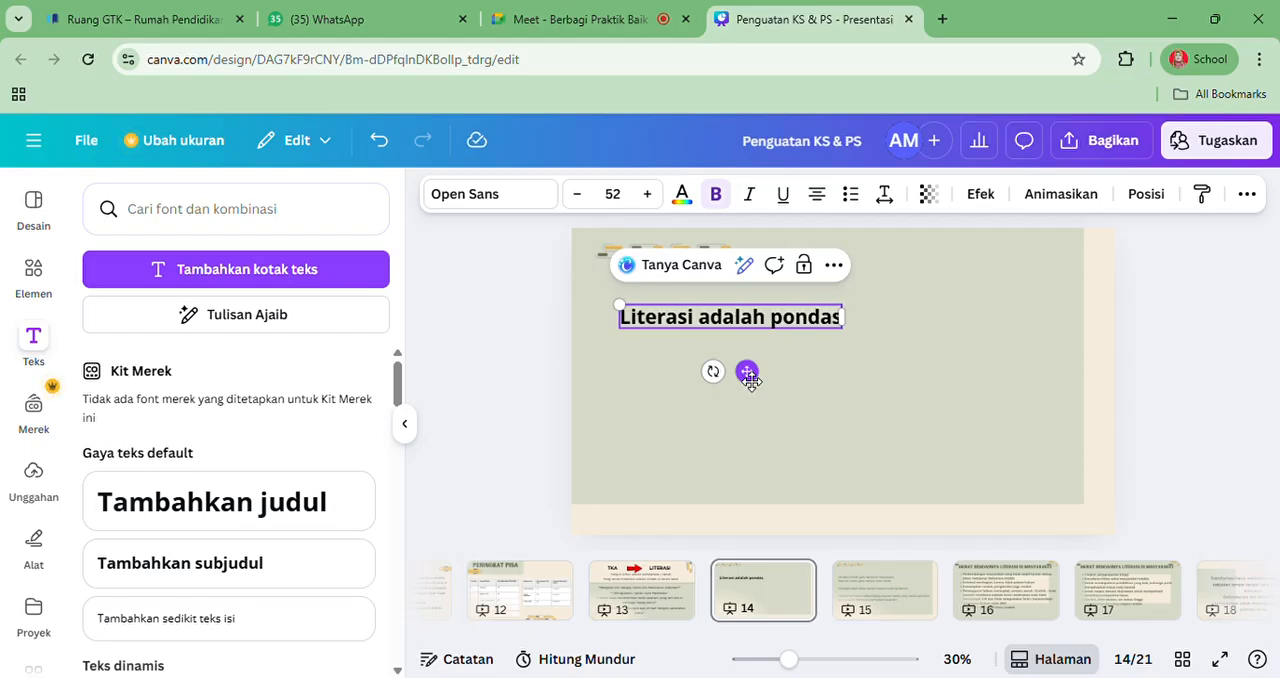
key("BackSpace")
key("BackSpace")
key("BackSpace")
key("BackSpace")
key("BackSpace")
key("BackSpace")
key("BackSpace")
key("BackSpace")
key("BackSpace")
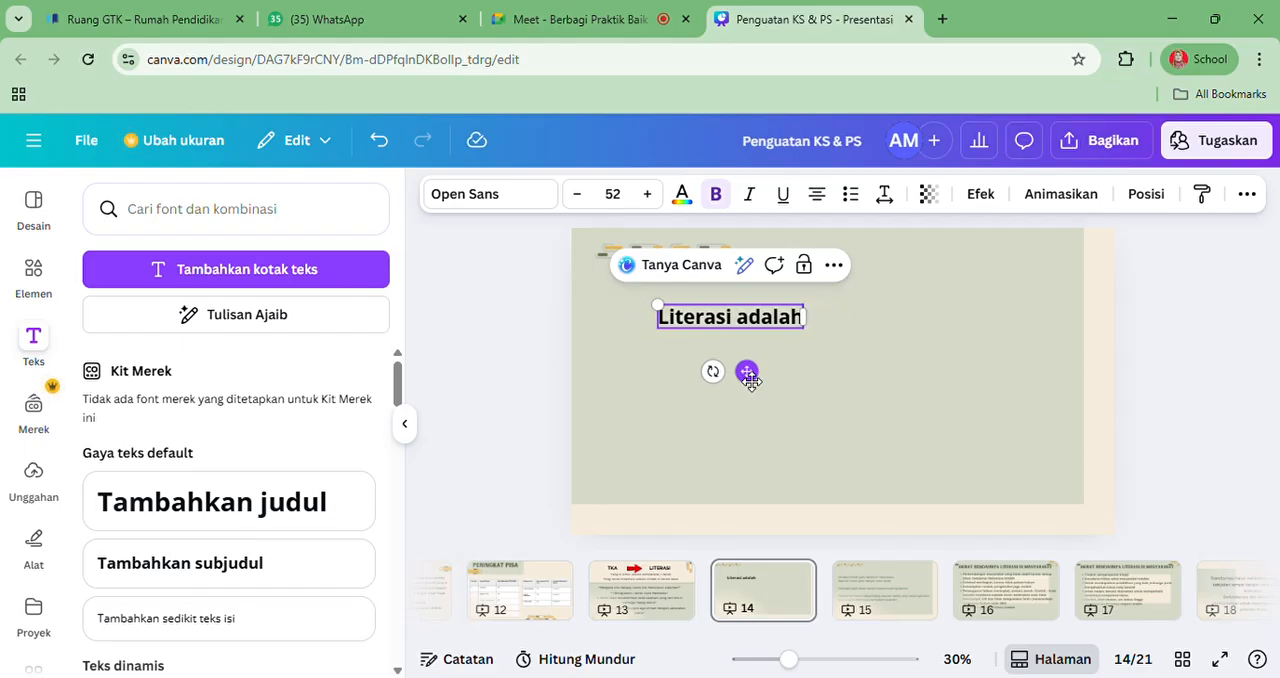
key("BackSpace")
key("BackSpace")
key("BackSpace")
key("BackSpace")
key("BackSpace")
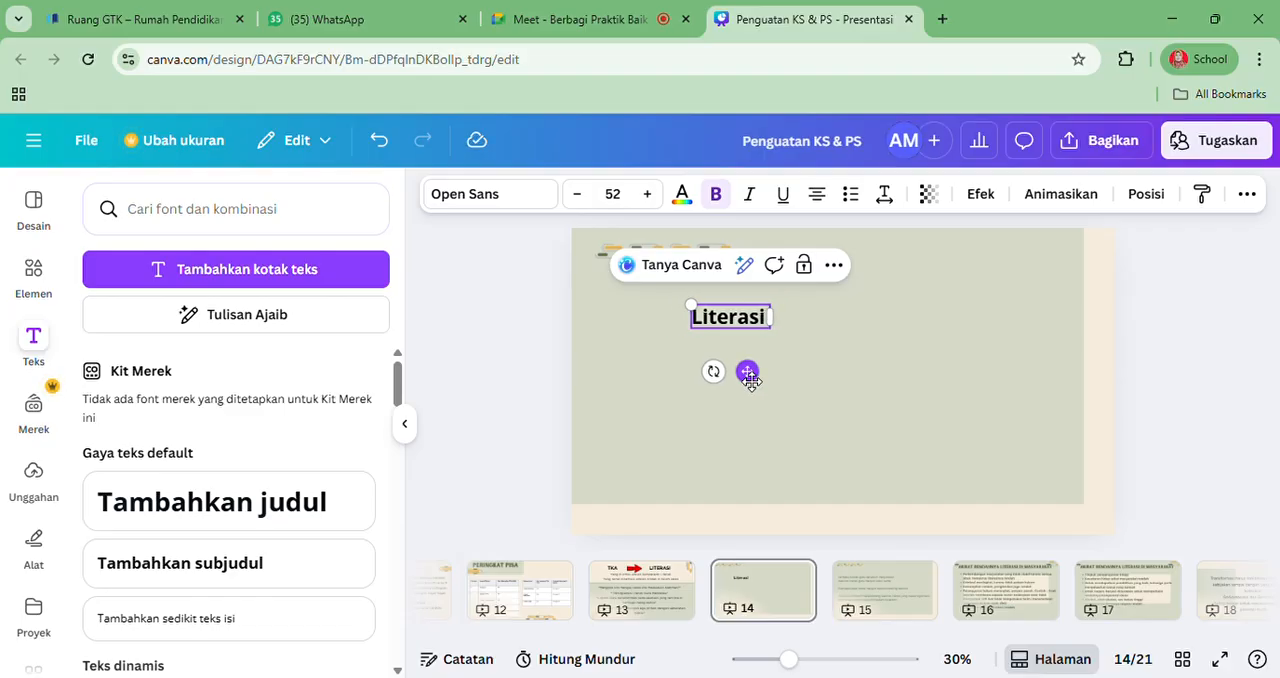
Continue the text after "Literasi" with "merupakan pondasi dasar"
type("merup")
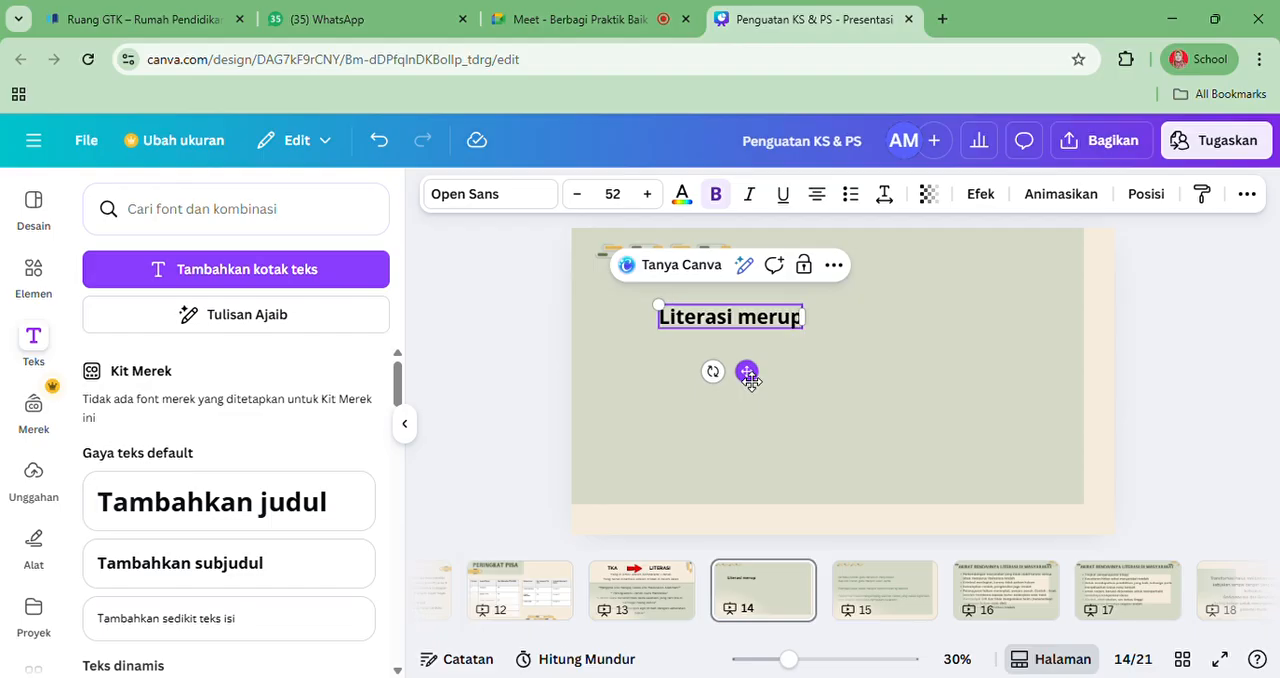
type("akan pon")
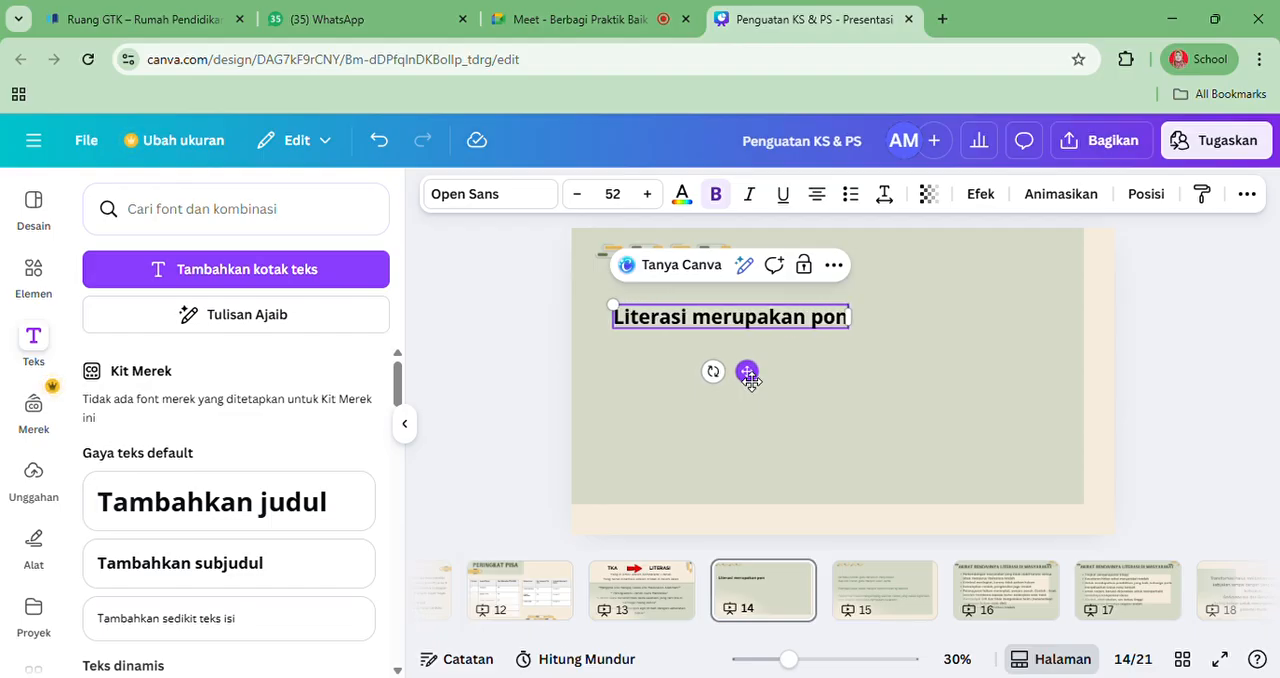
type("dasi das")
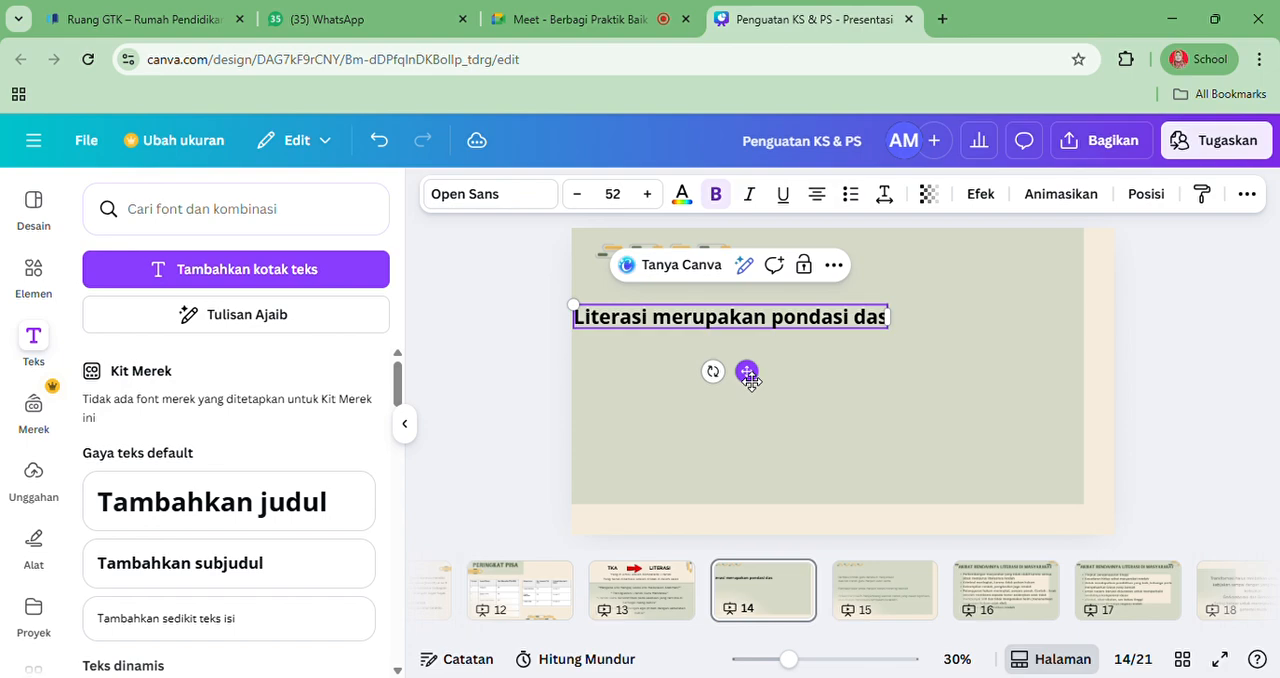
type("ar")
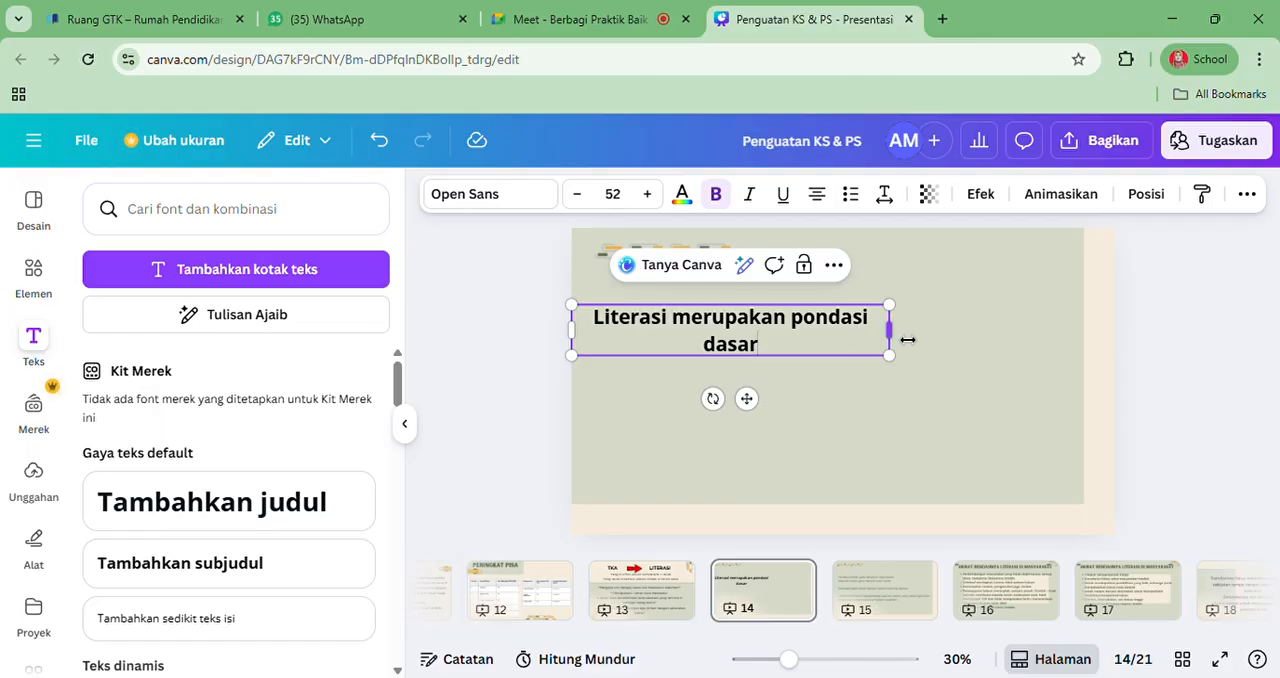
Widen the text box to span most of the slide, inset its left edge slightly, and left-align the text
left_click_drag(988, 343, 1074, 354)
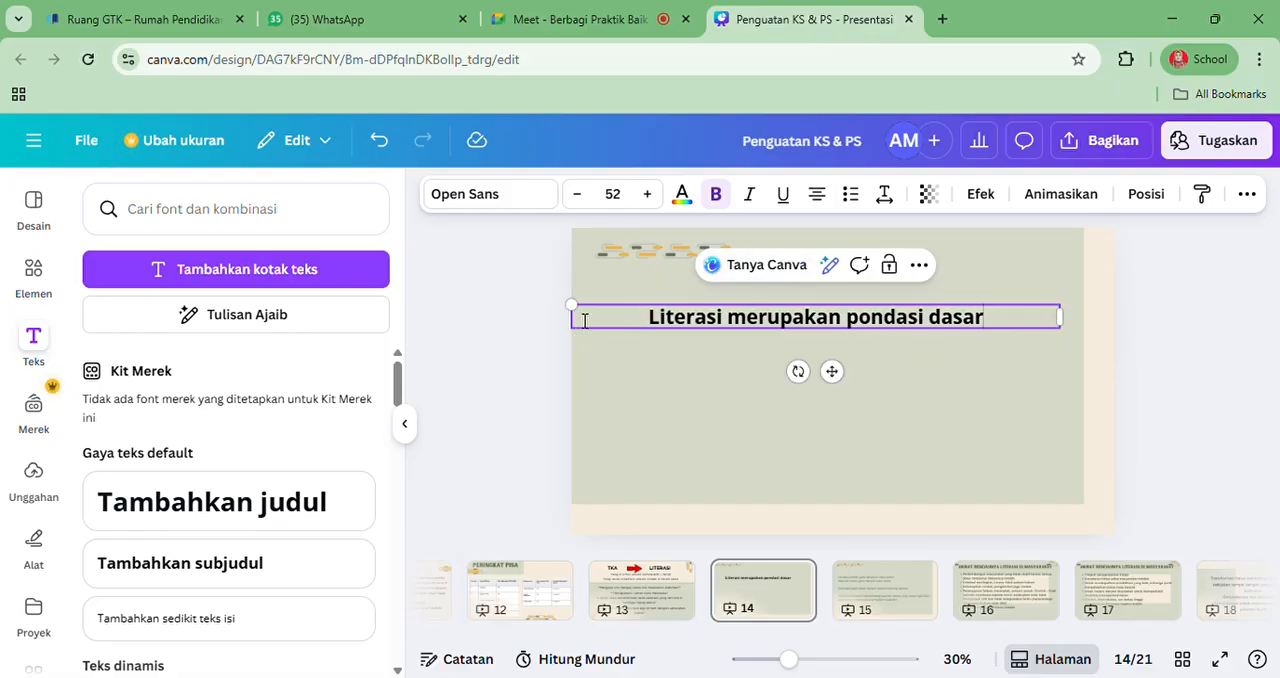
left_click_drag(580, 331, 620, 333)
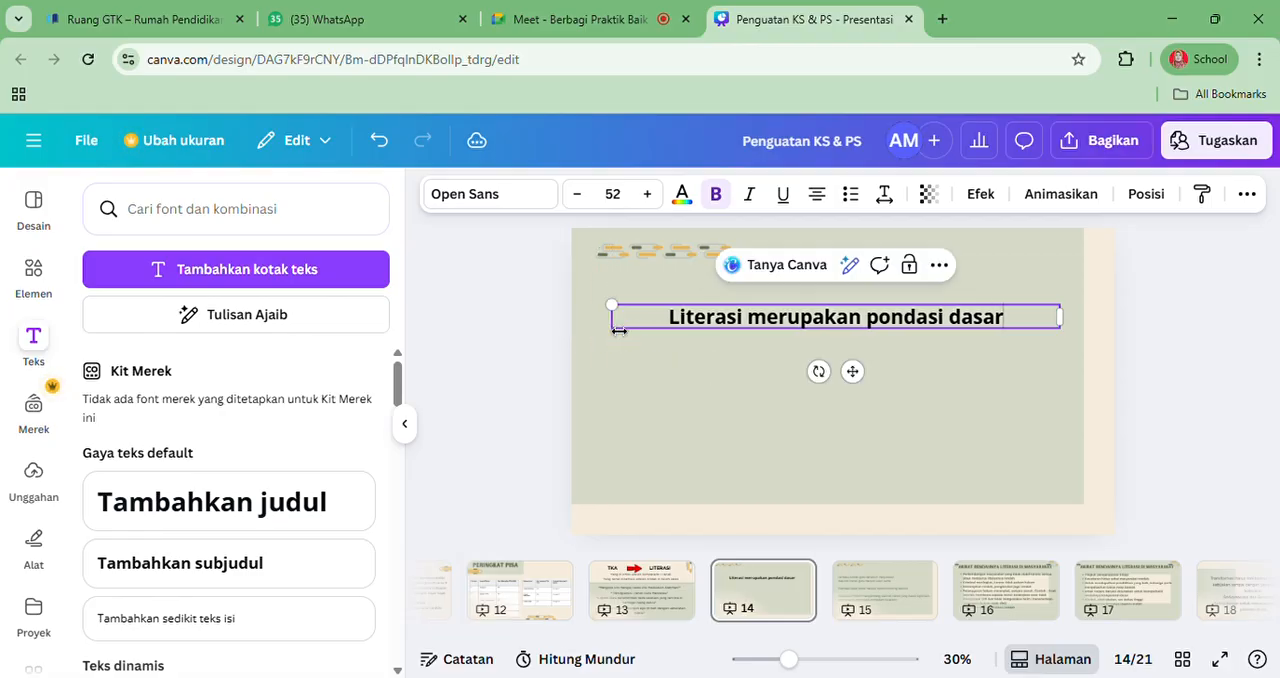
left_click(830, 204)
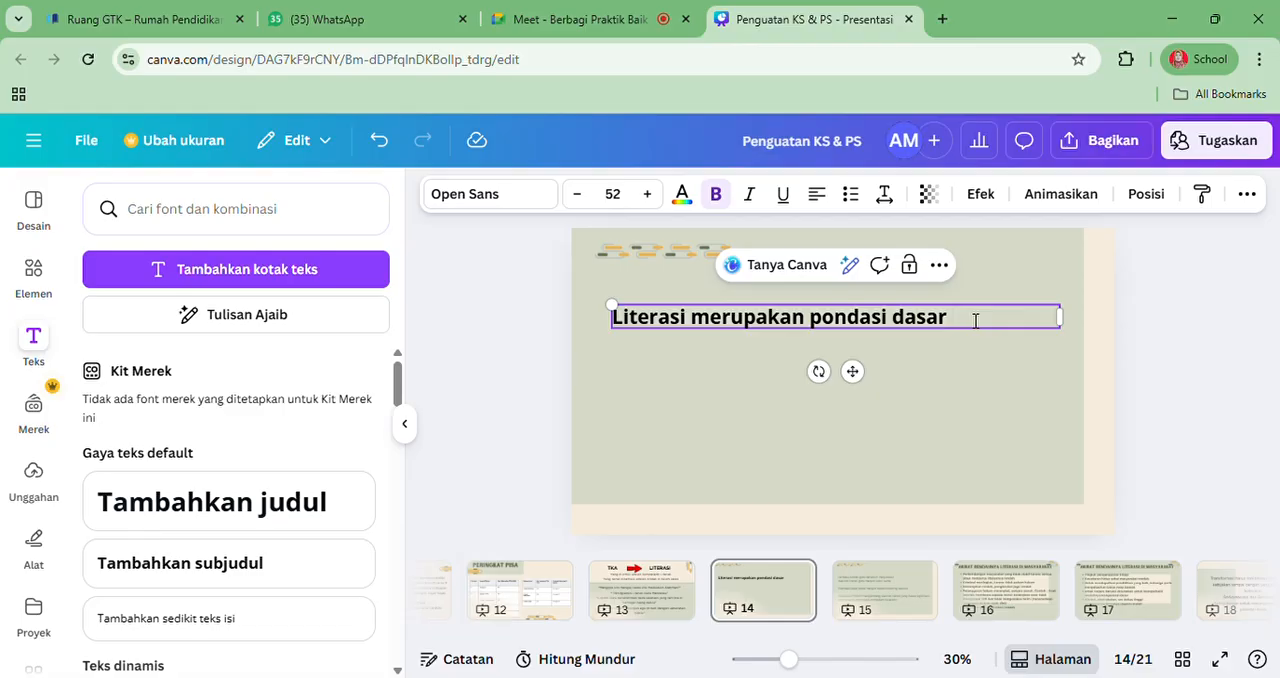
Extend the literacy sentence with "bagi perkembangan kemampuan anak yang perlu diterapkan"
type("bagi perkembangan")
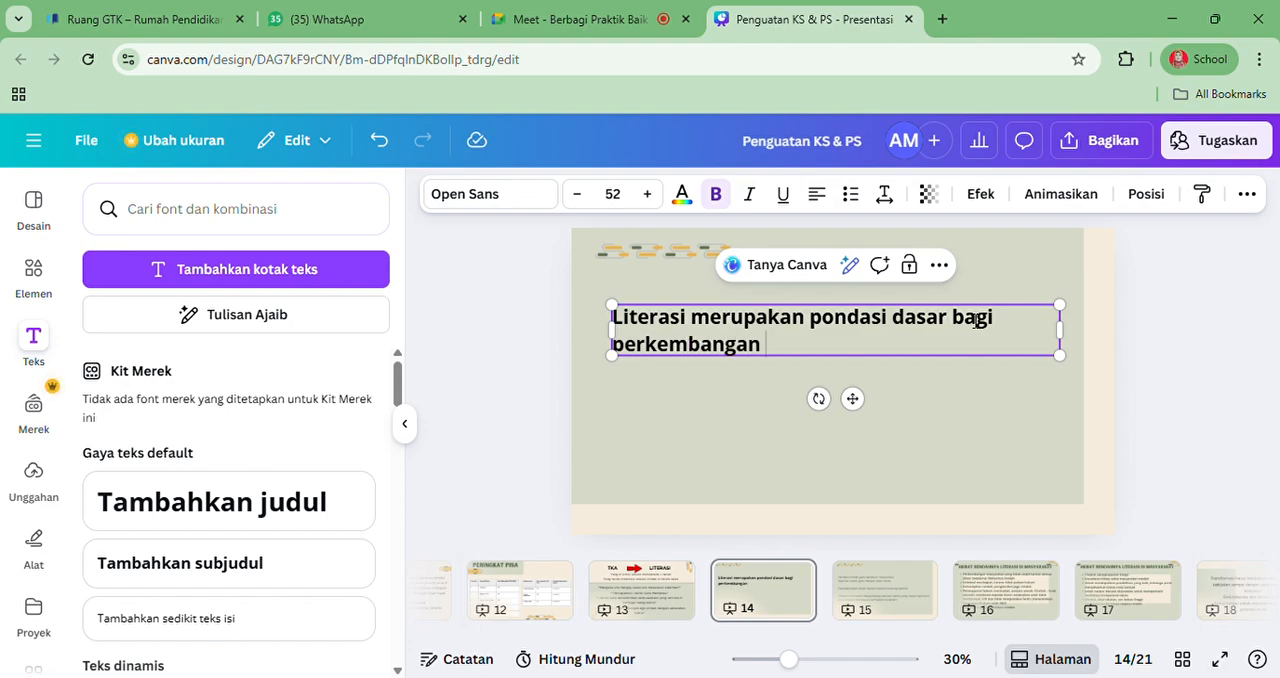
type(" kemampuan")
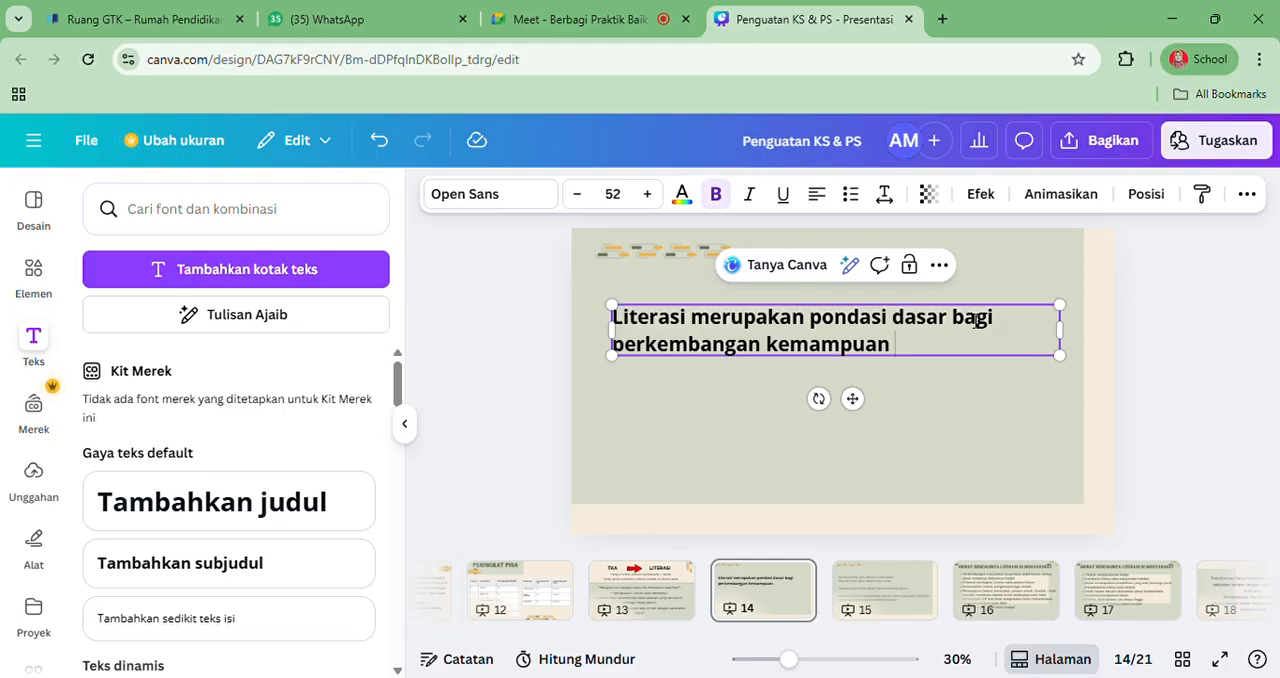
type(" anak yang per")
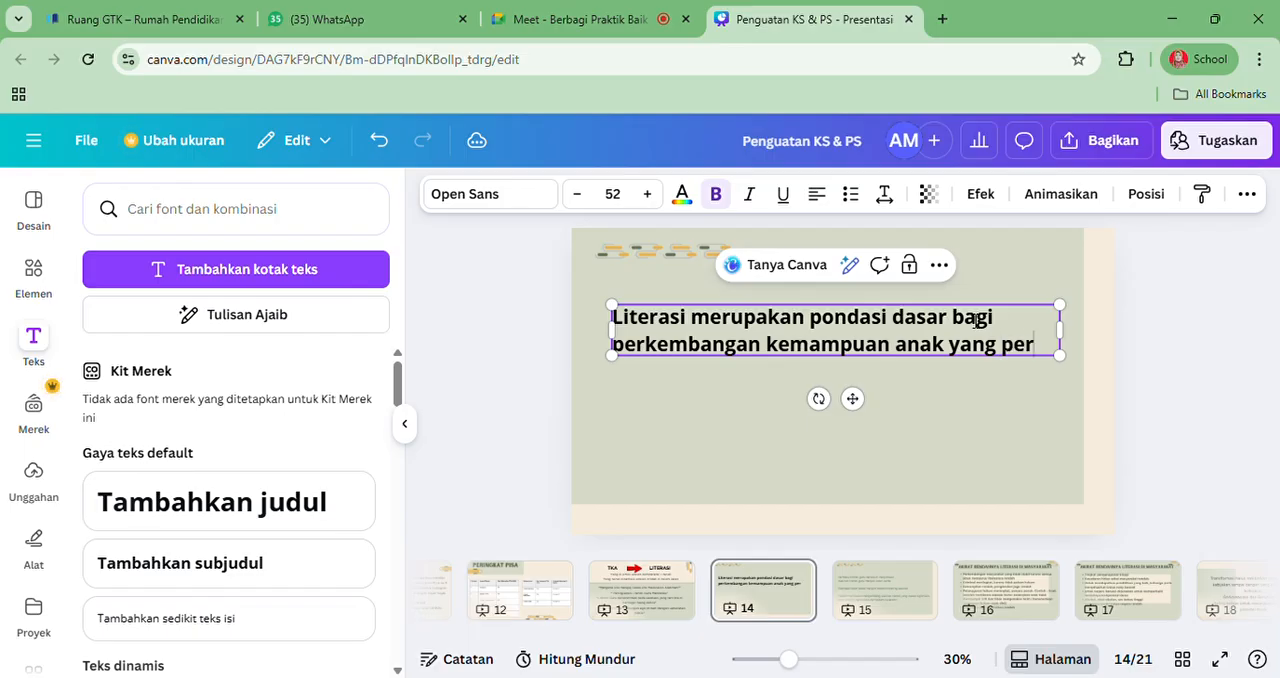
type("lu diter")
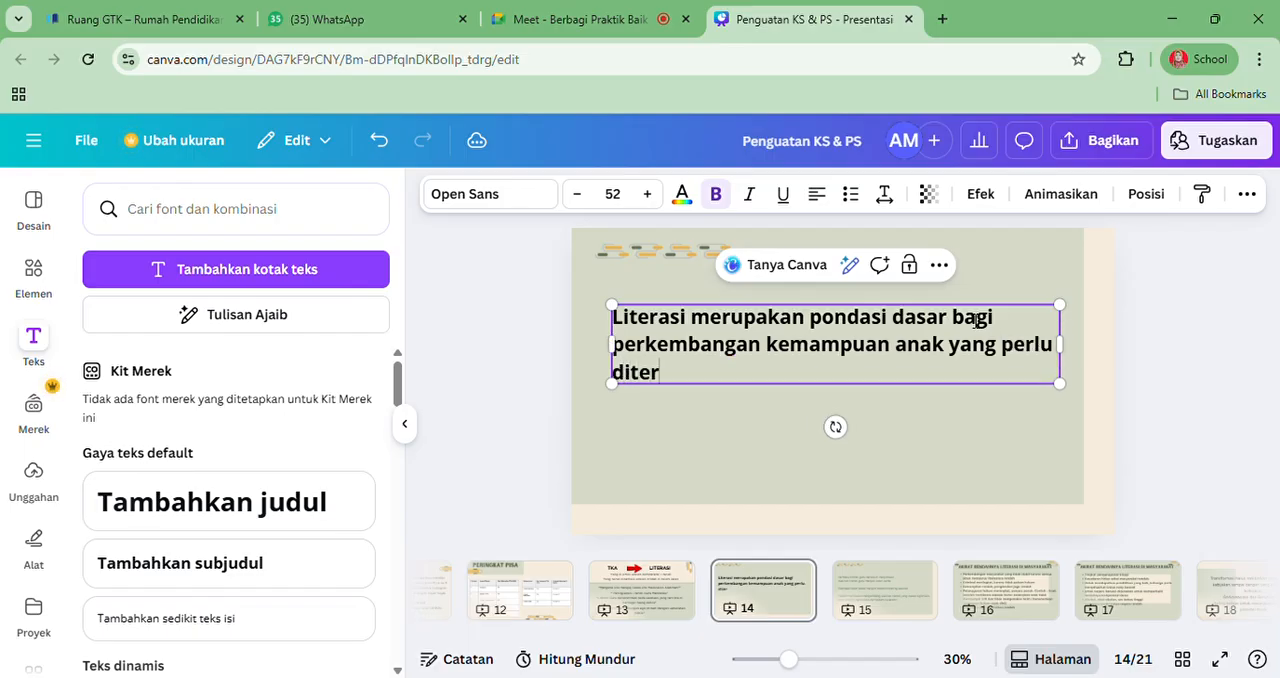
type("apkan")
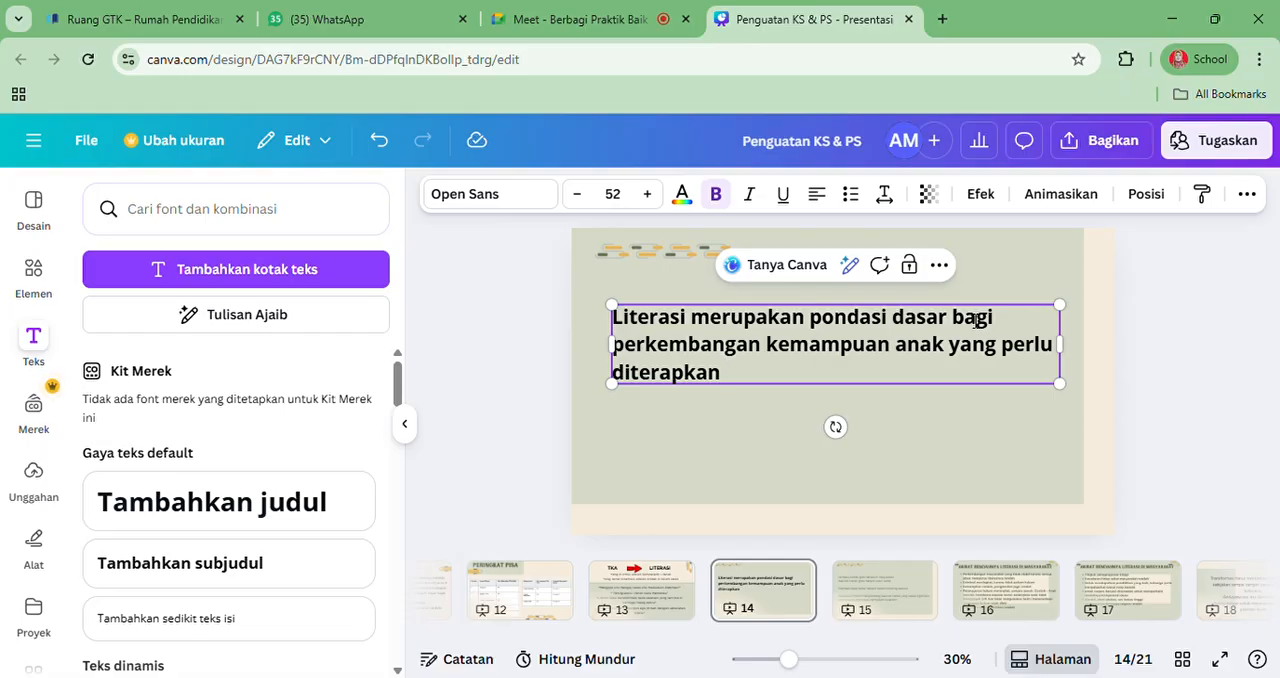
type(" tidak hanya")
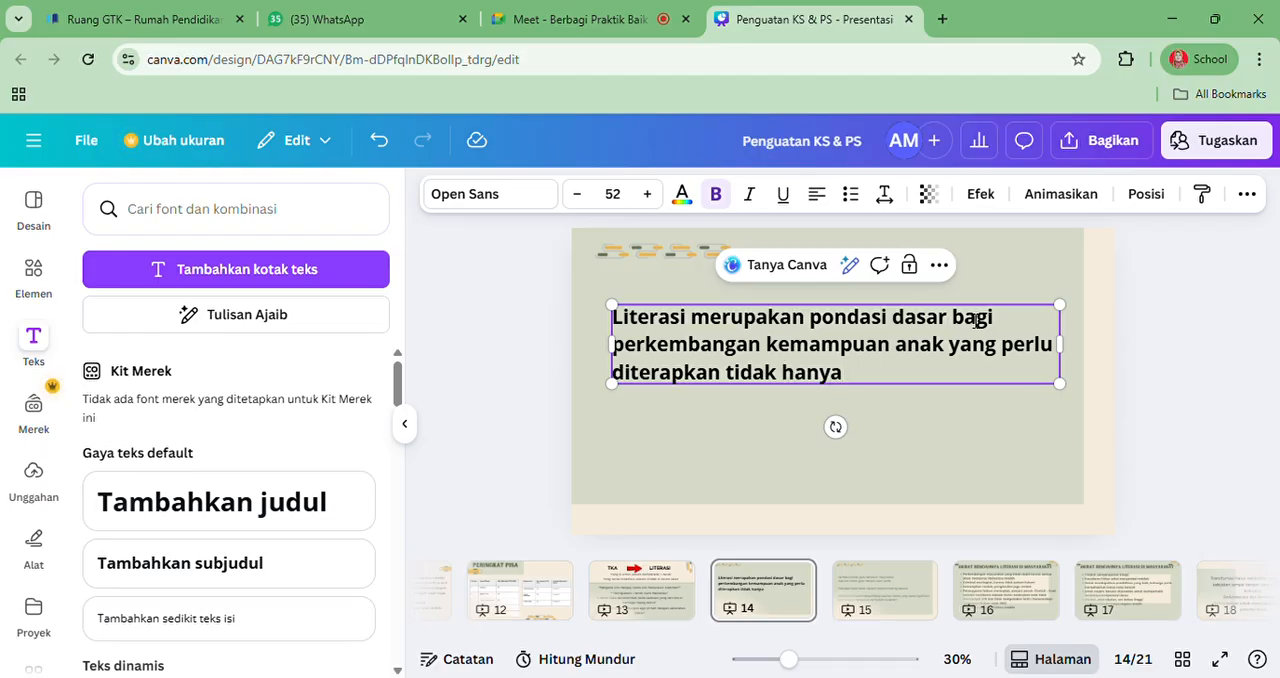
type(" dalam")
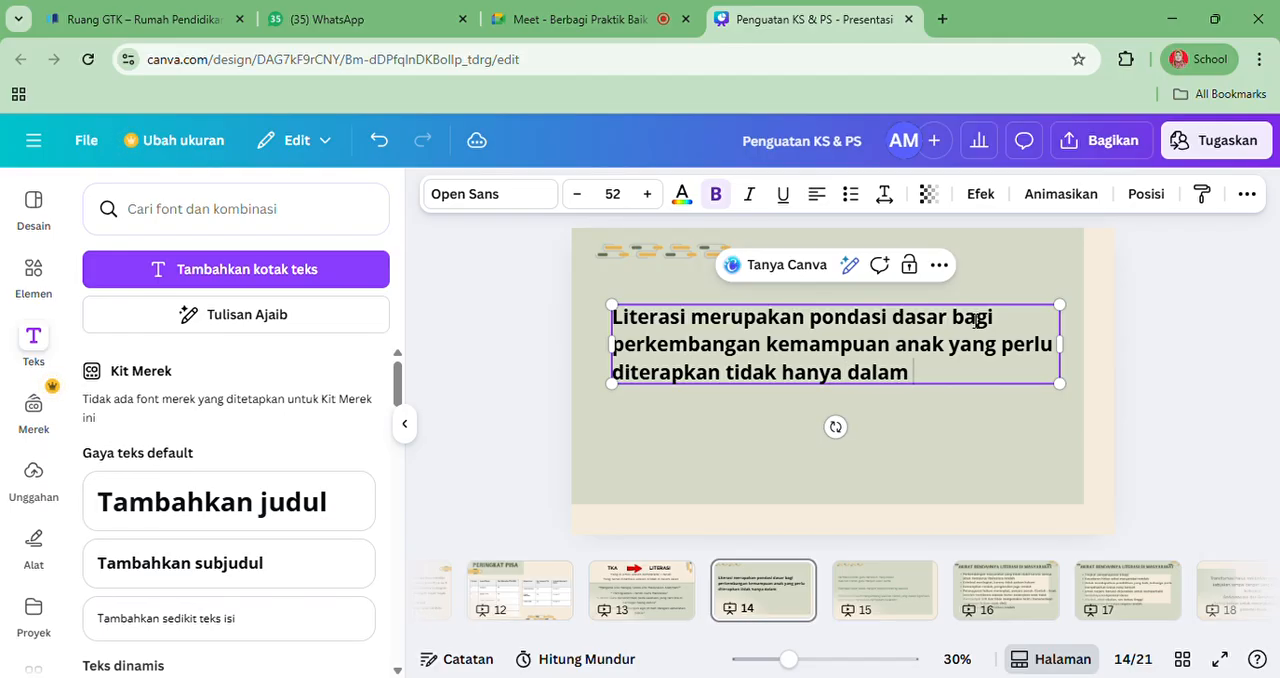
type(" satu bagian k")
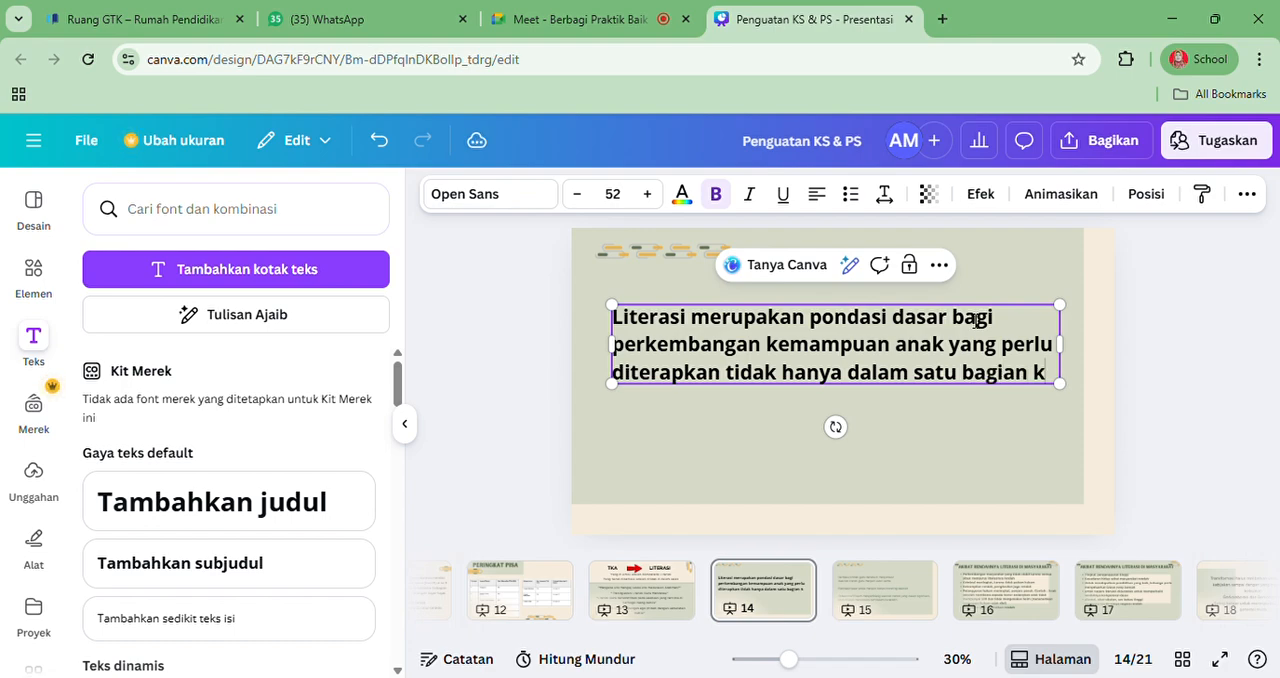
type("ecil")
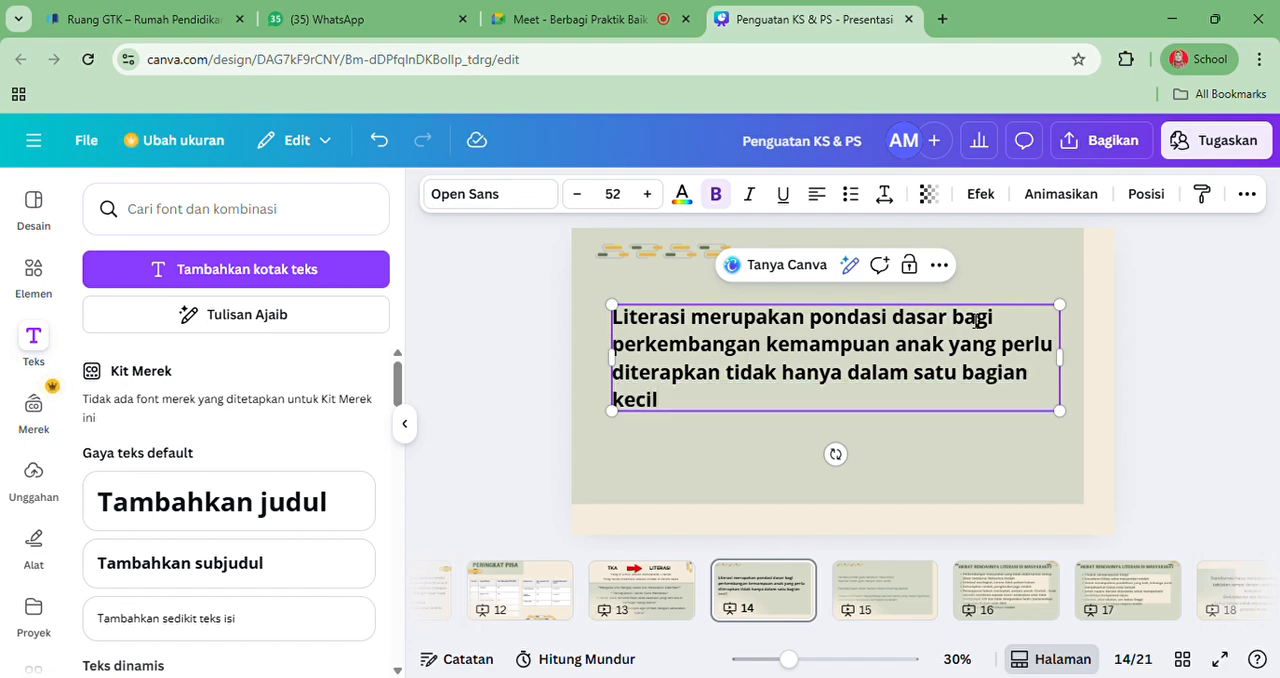
type(" atau mata ")
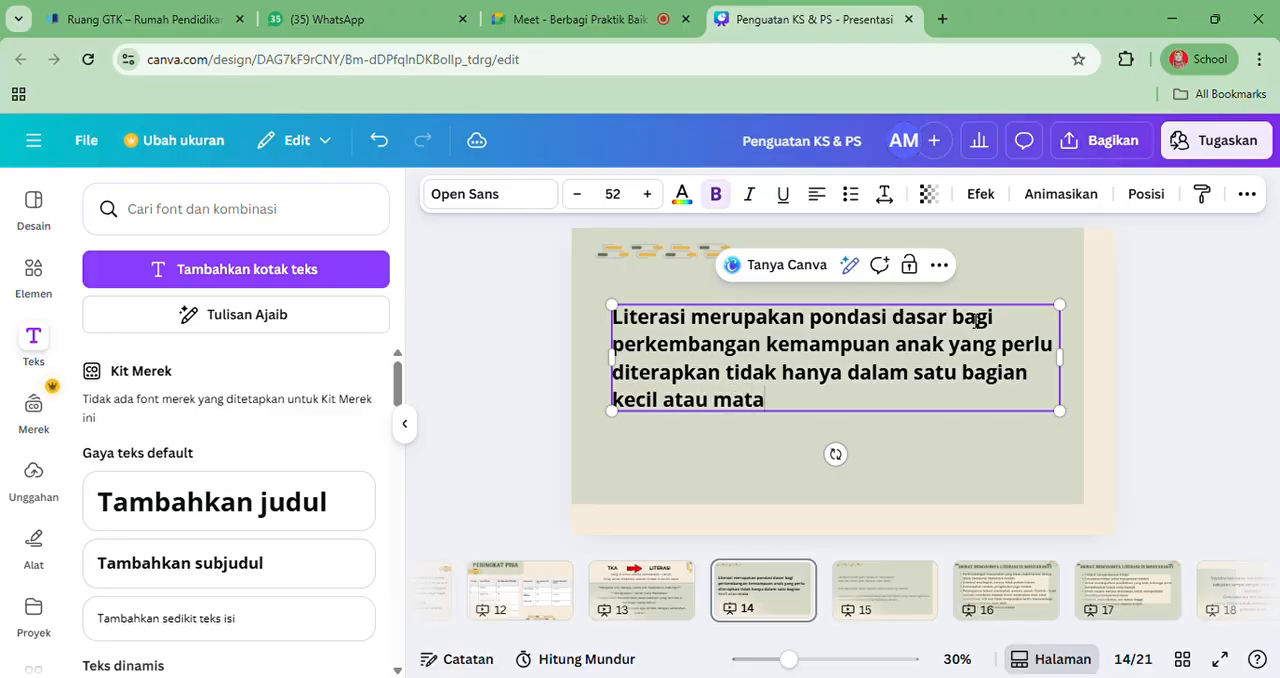
type("pelaja")
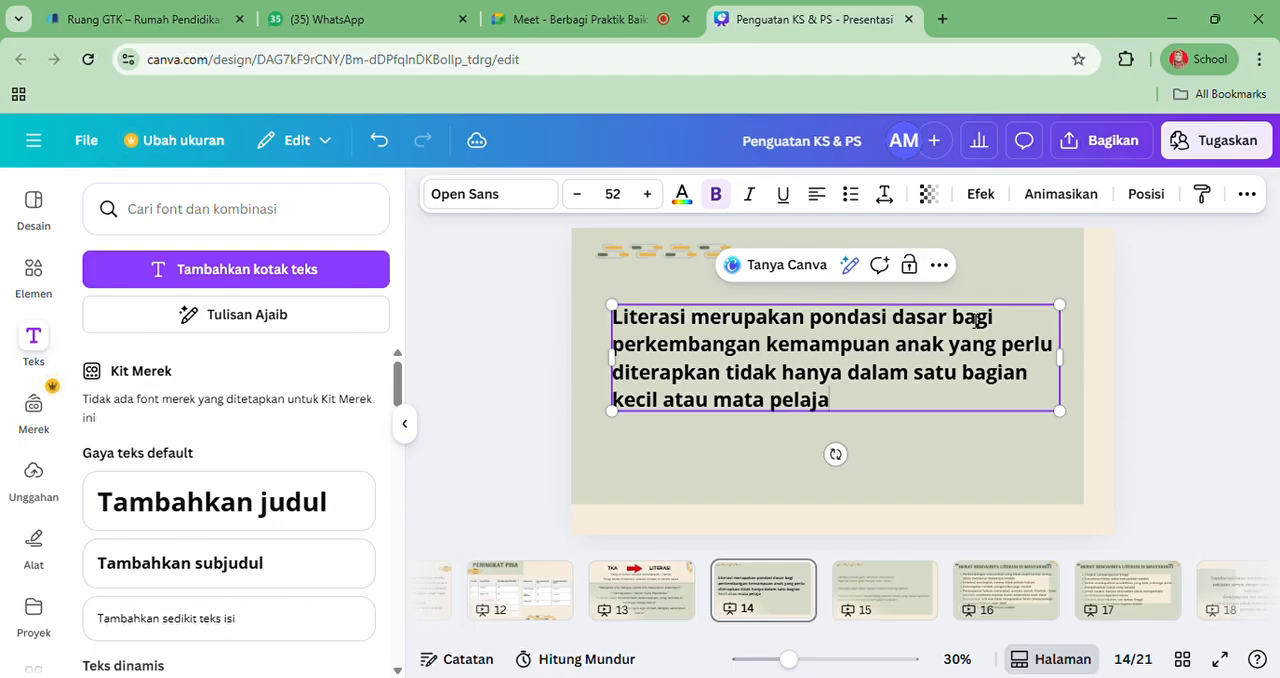
type("ran saja")
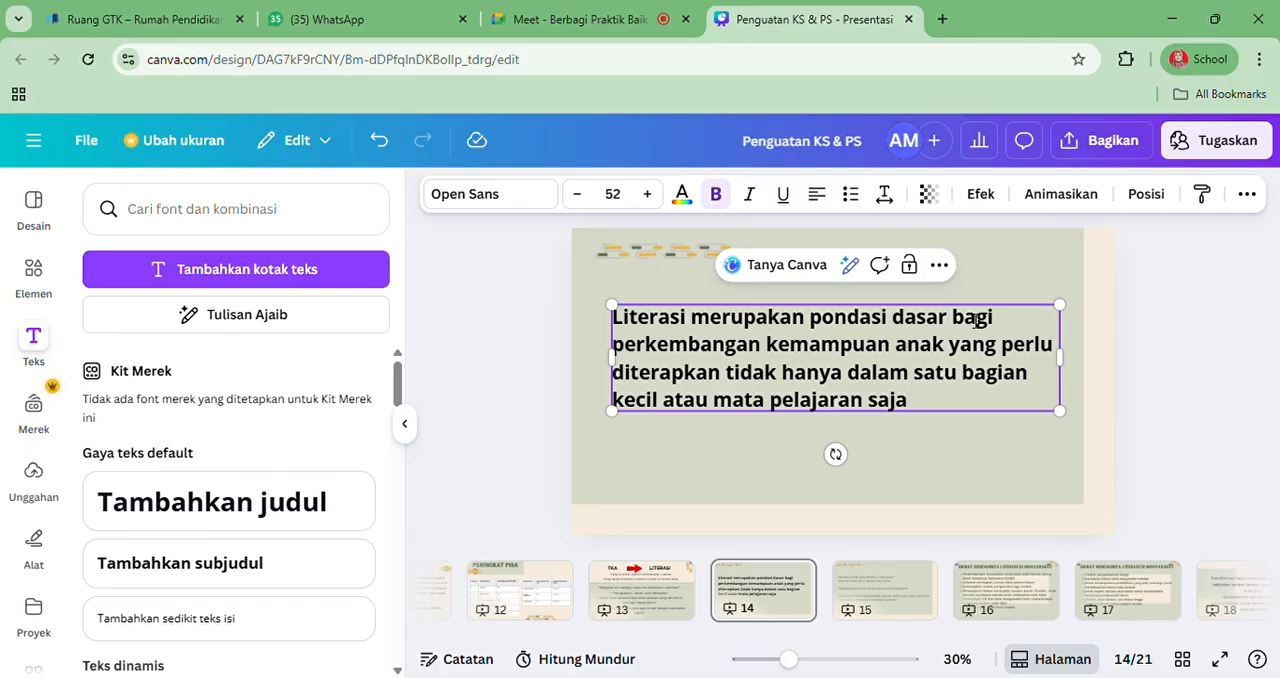
Add the contrasting clause ", tetapi meliputi seluruh aspek kehidupan anak" to the literacy sentence
type("tetapi melip")
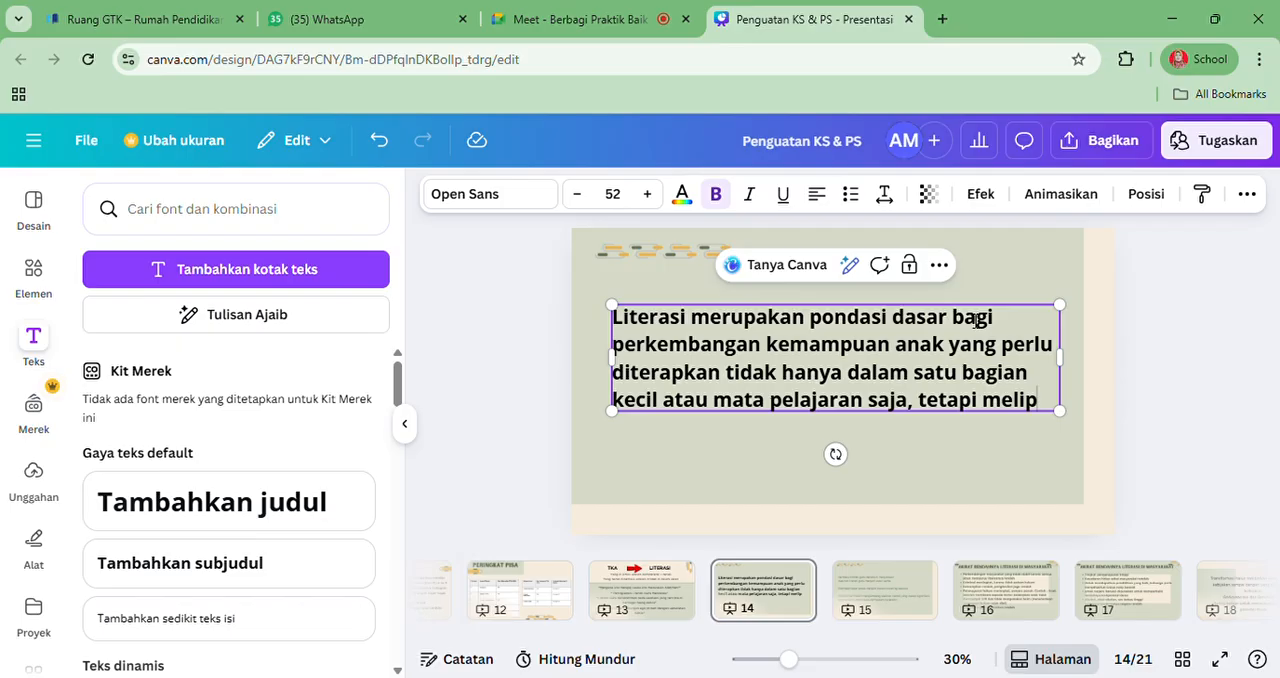
type("uti")
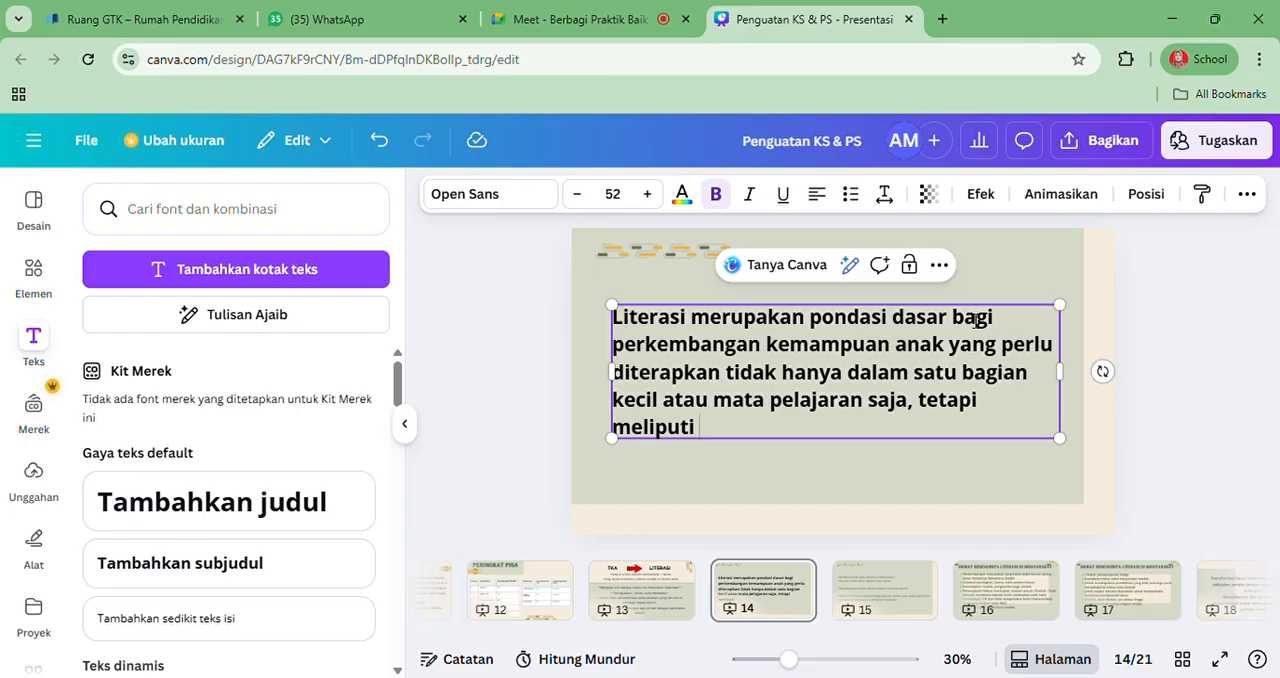
type("eluruh aspek")
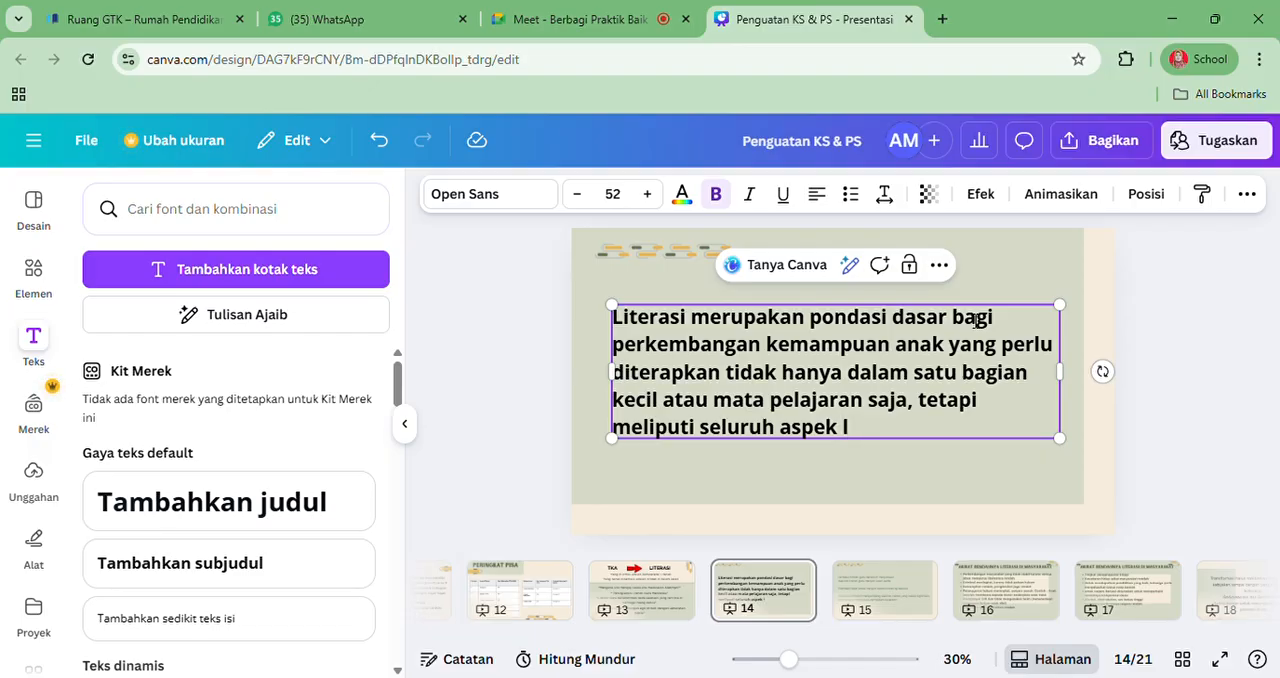
type(" kehidupan ana")
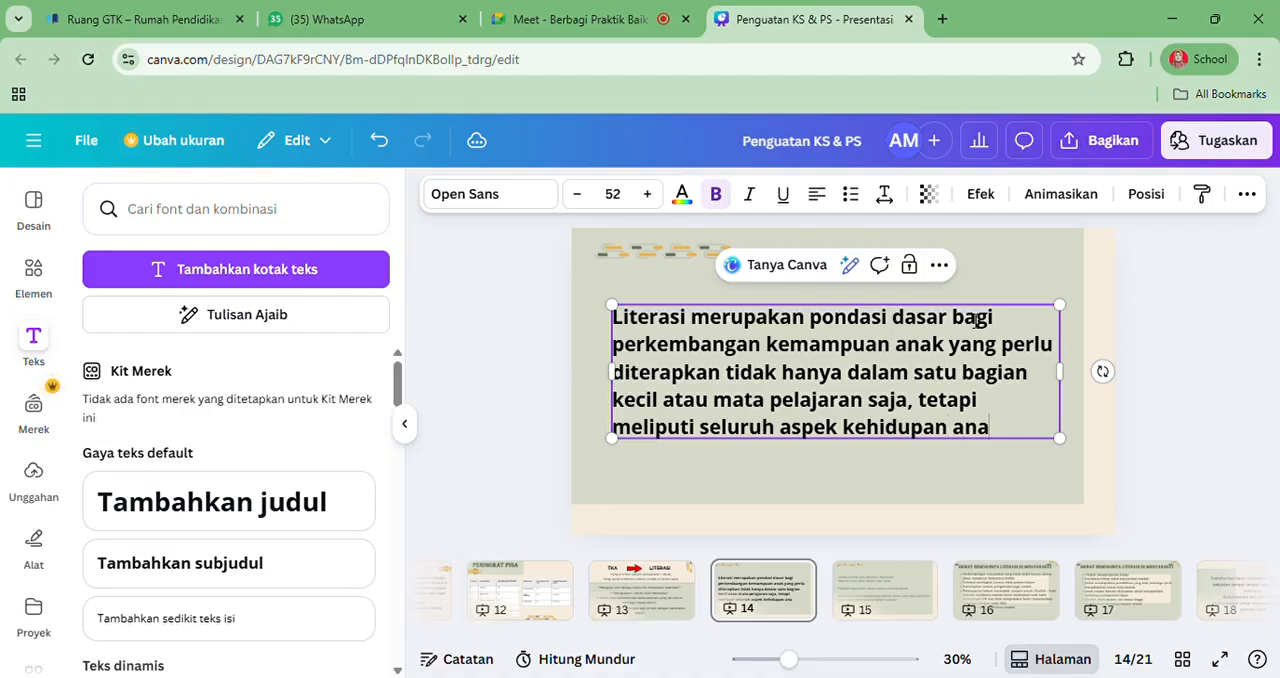
type("k, mulai")
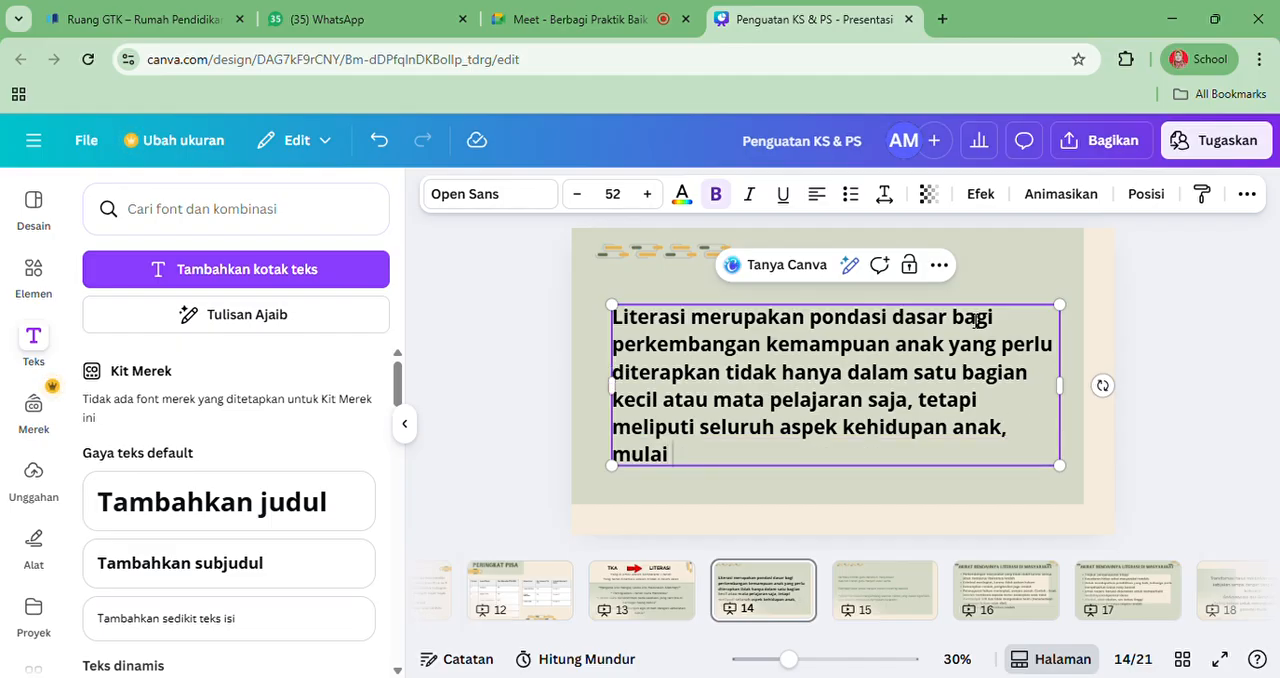
type(" dari masu")
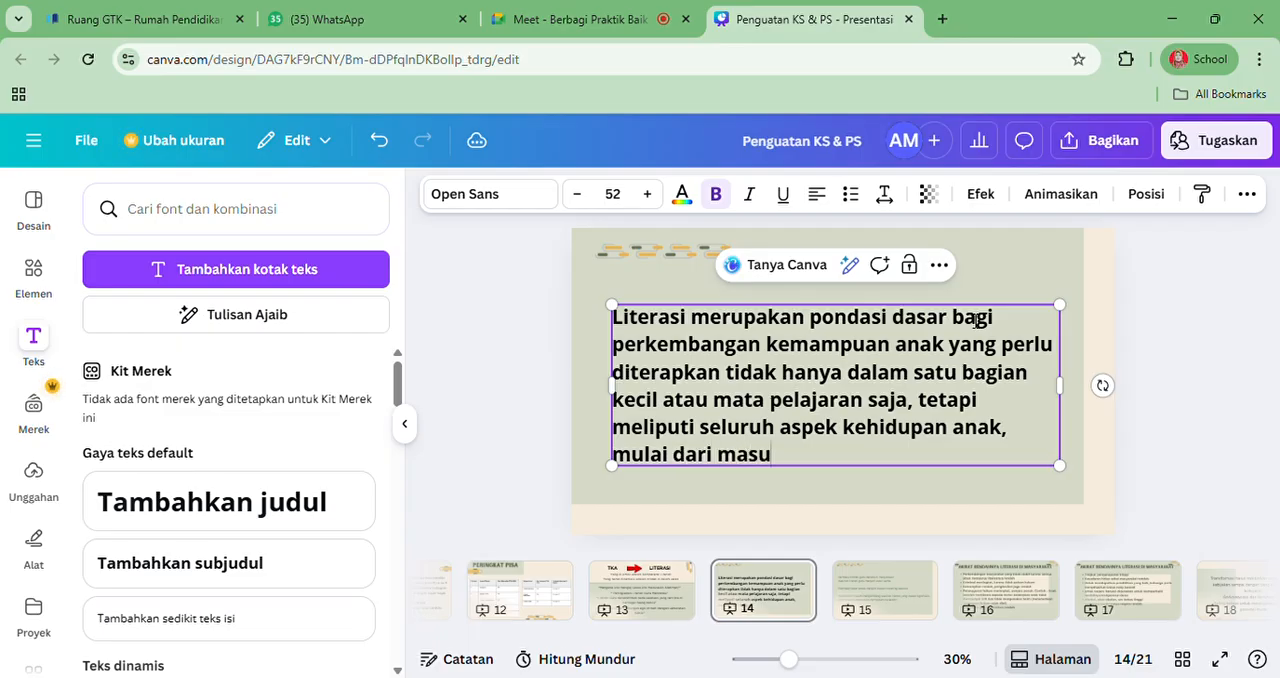
type("k sekolah")
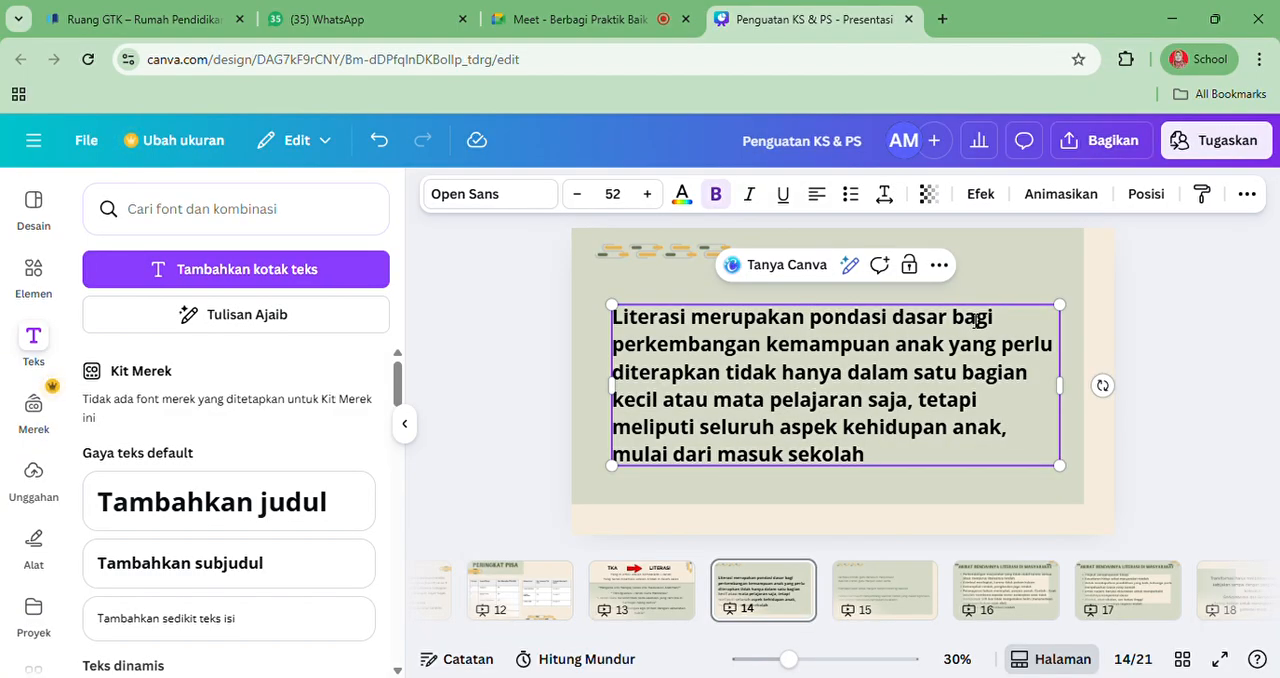
Continue the literacy sentence after "kehidupan anak" with ", mulai dari masuk sekolah, di setiap pelajaran,"
type(", di setiap p")
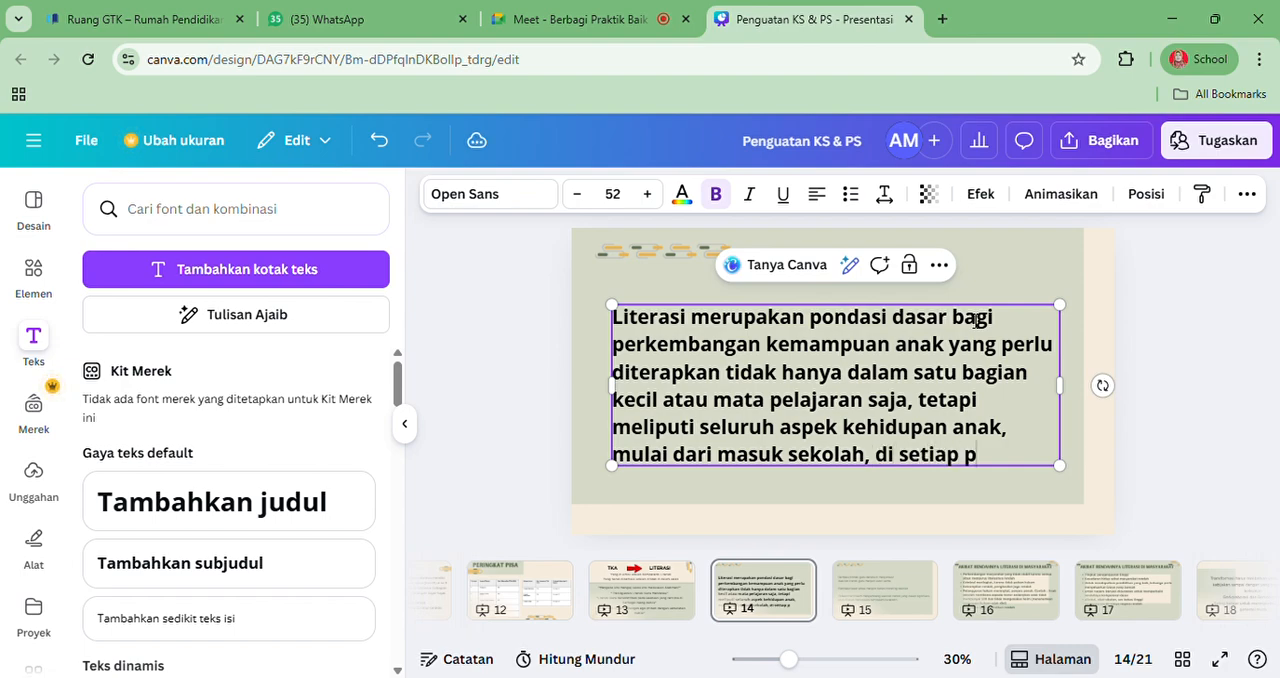
type("elajaran,")
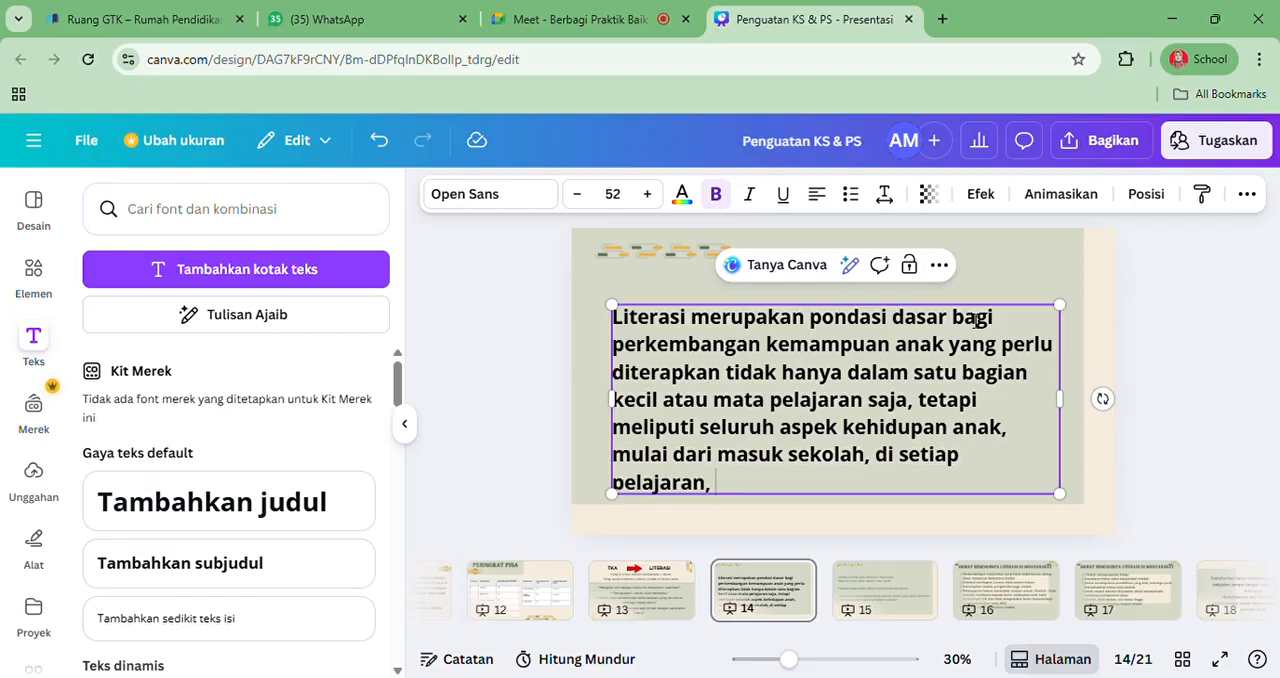
type(" hingga dal")
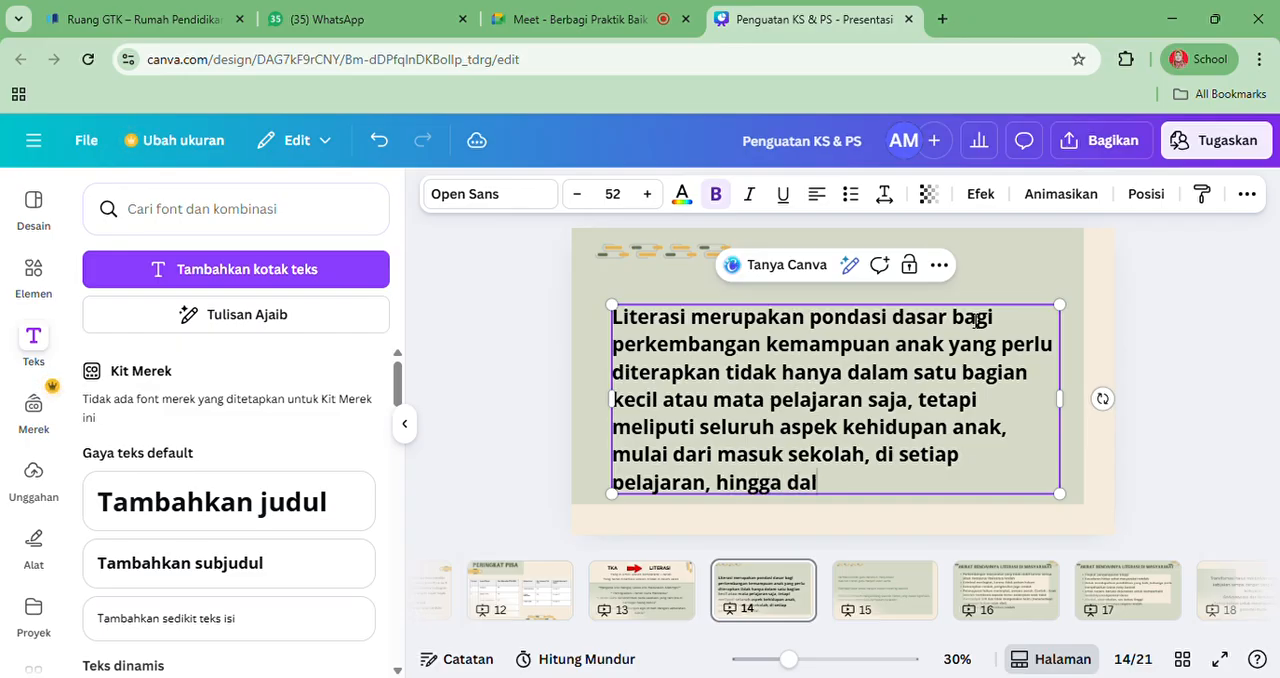
type("am c")
type("okurik")
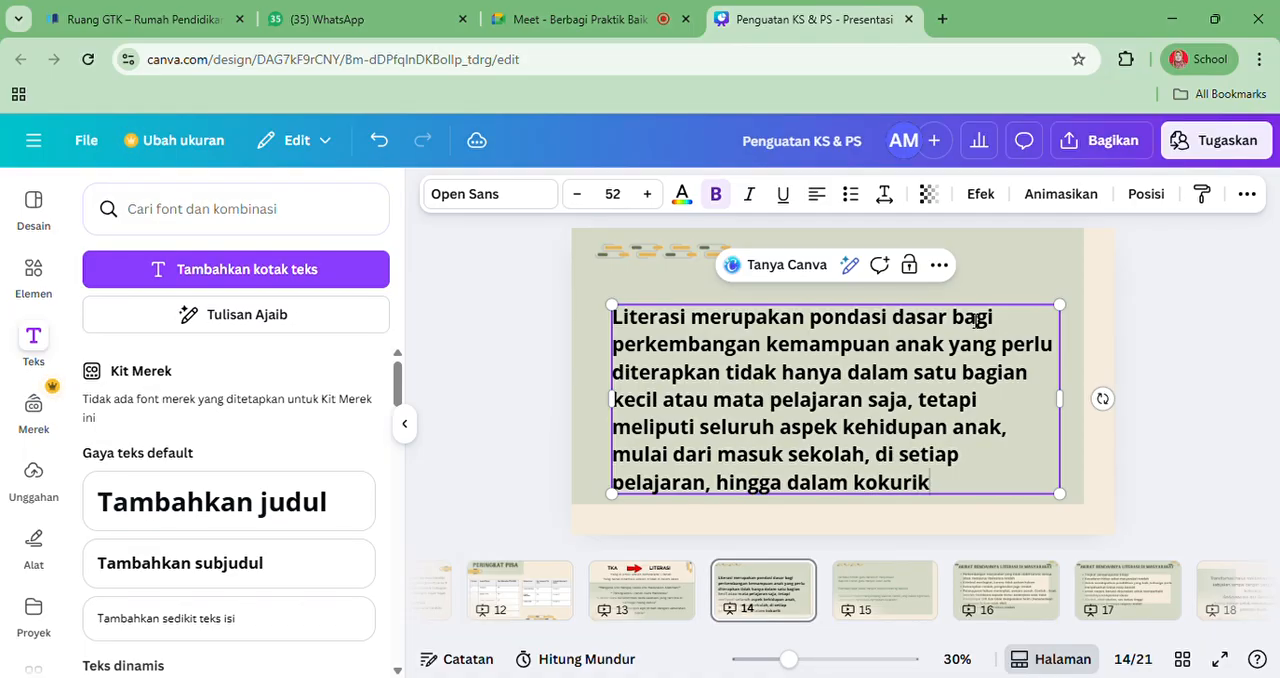
type("uler dan ")
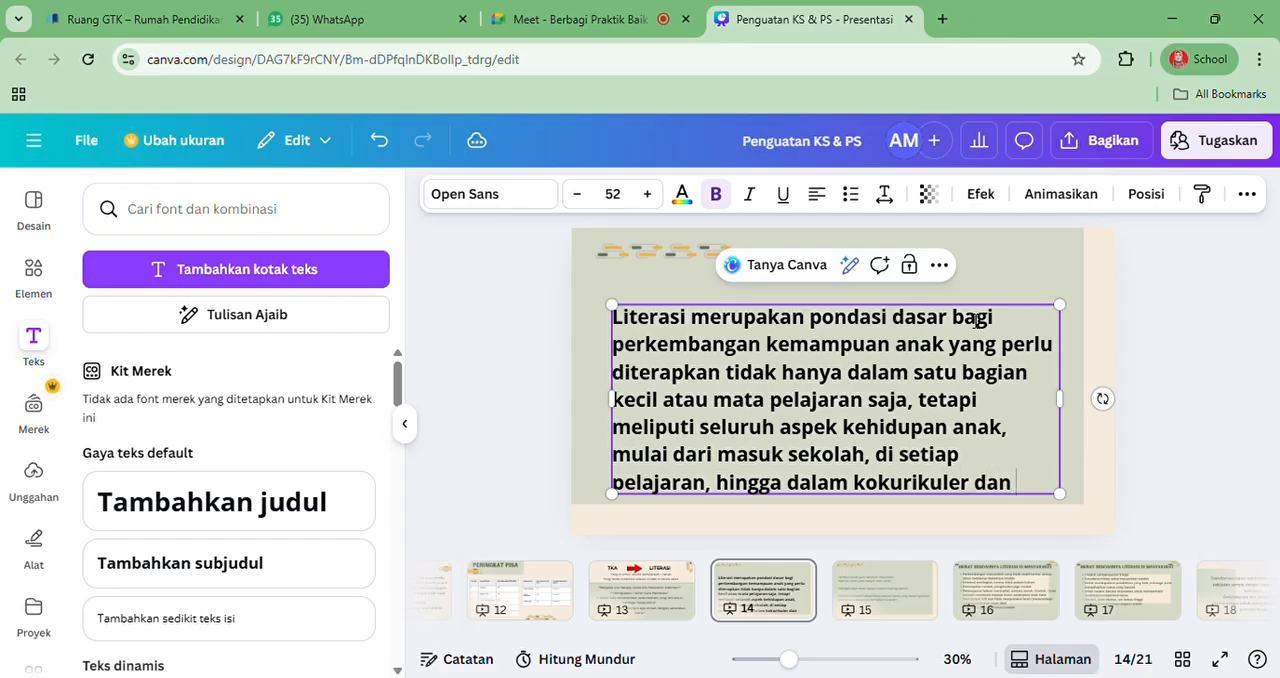
type("ekstr")
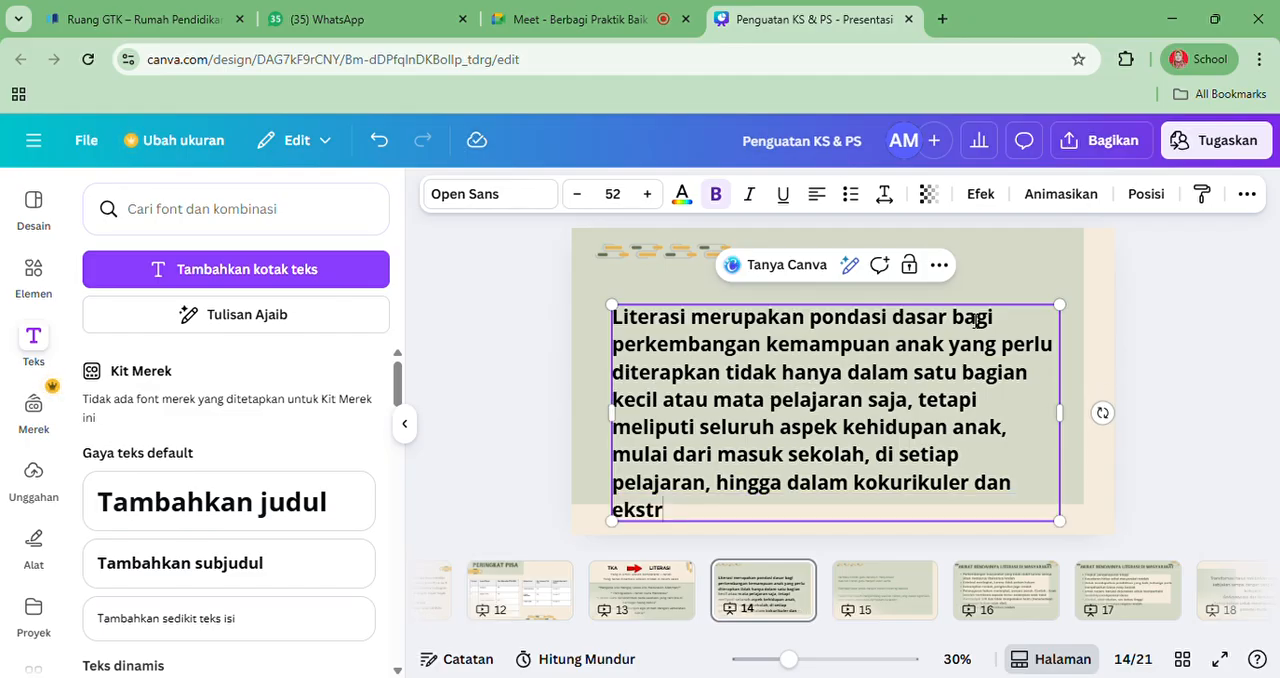
type("akuriku")
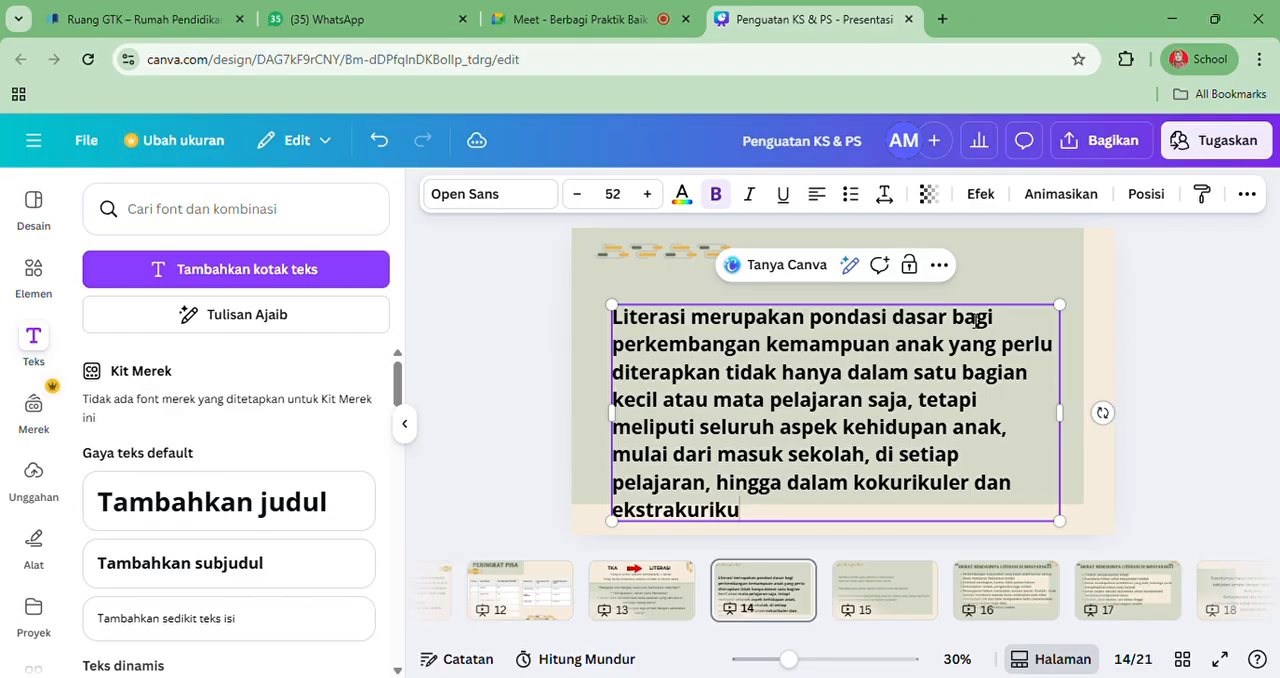
type("ler")
Center-align the whole literacy paragraph on page 14 and set its font size to 40
left_click_drag(788, 515, 613, 318)
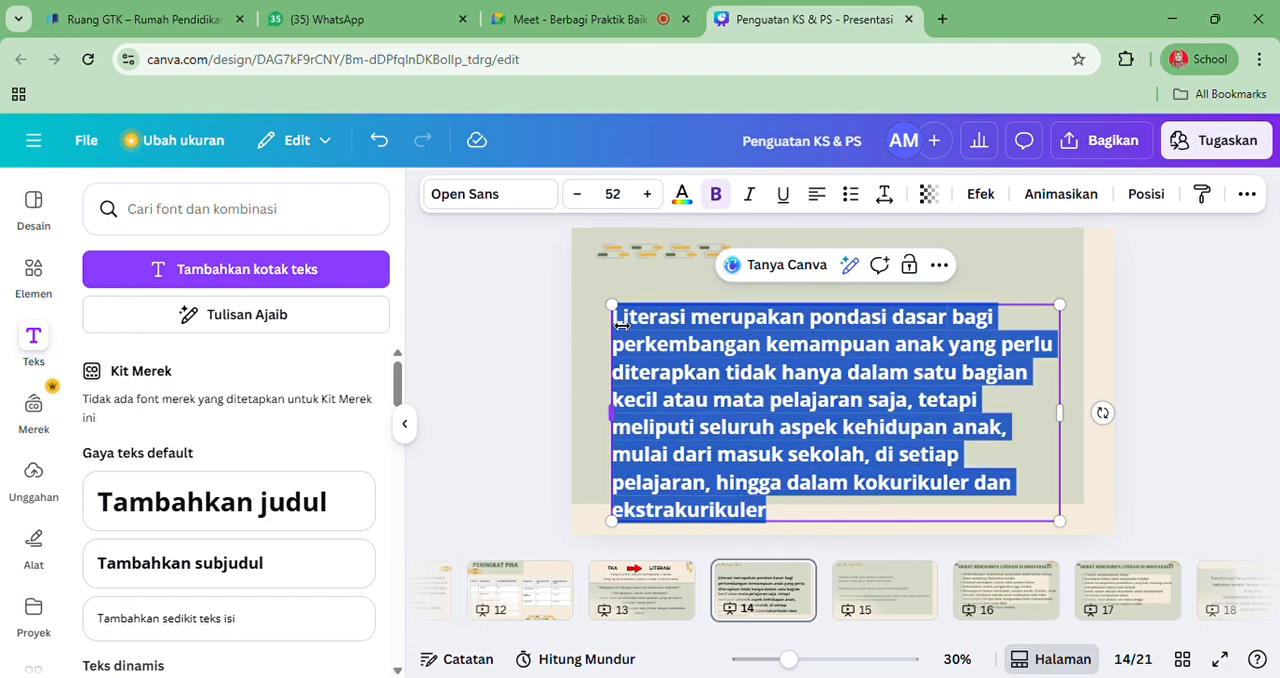
left_click(822, 198)
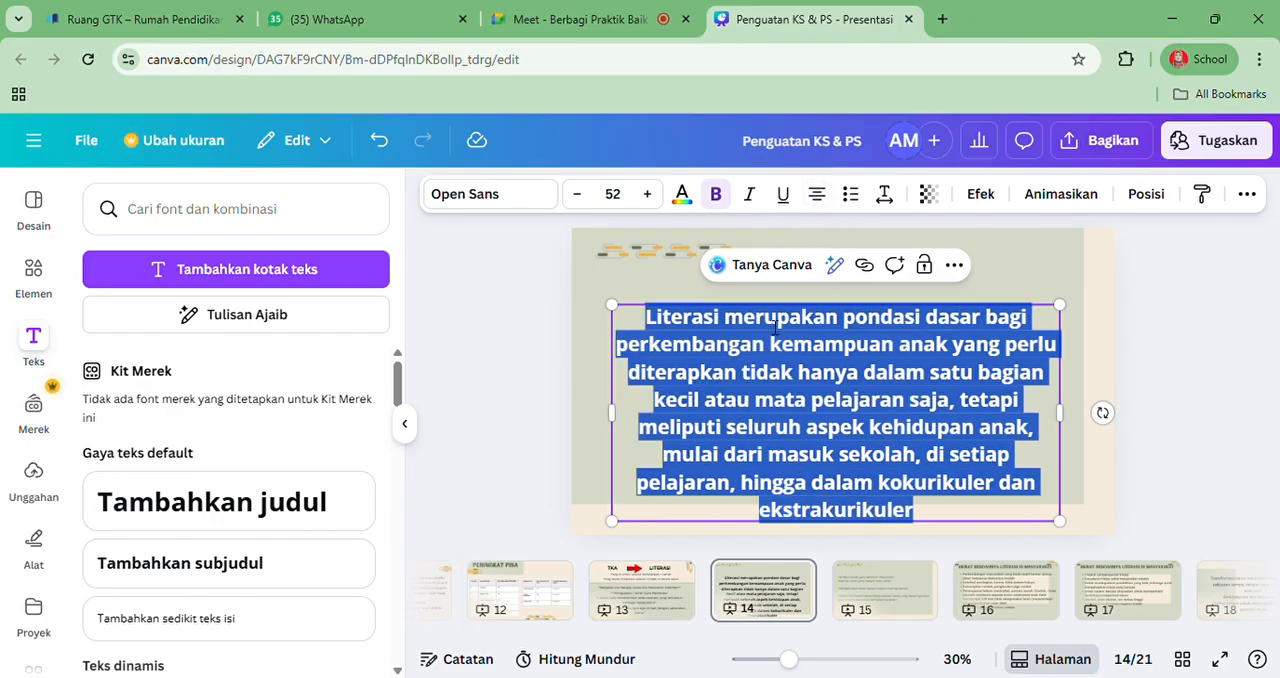
left_click(579, 195)
left_click(579, 195)
left_click(579, 195)
left_click(579, 195)
left_click(579, 195)
left_click(579, 195)
left_click(579, 195)
left_click(579, 195)
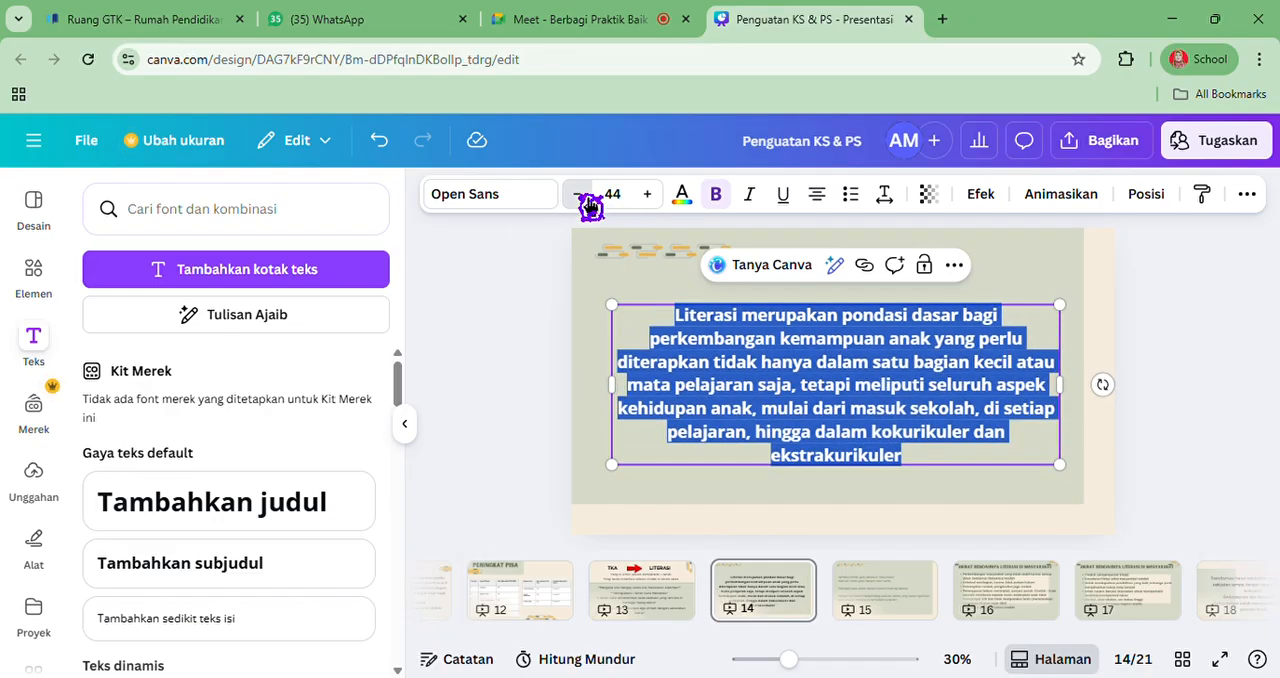
left_click(580, 195)
left_click(580, 195)
left_click(580, 195)
left_click(580, 195)
left_click(580, 195)
left_click(580, 195)
left_click(580, 195)
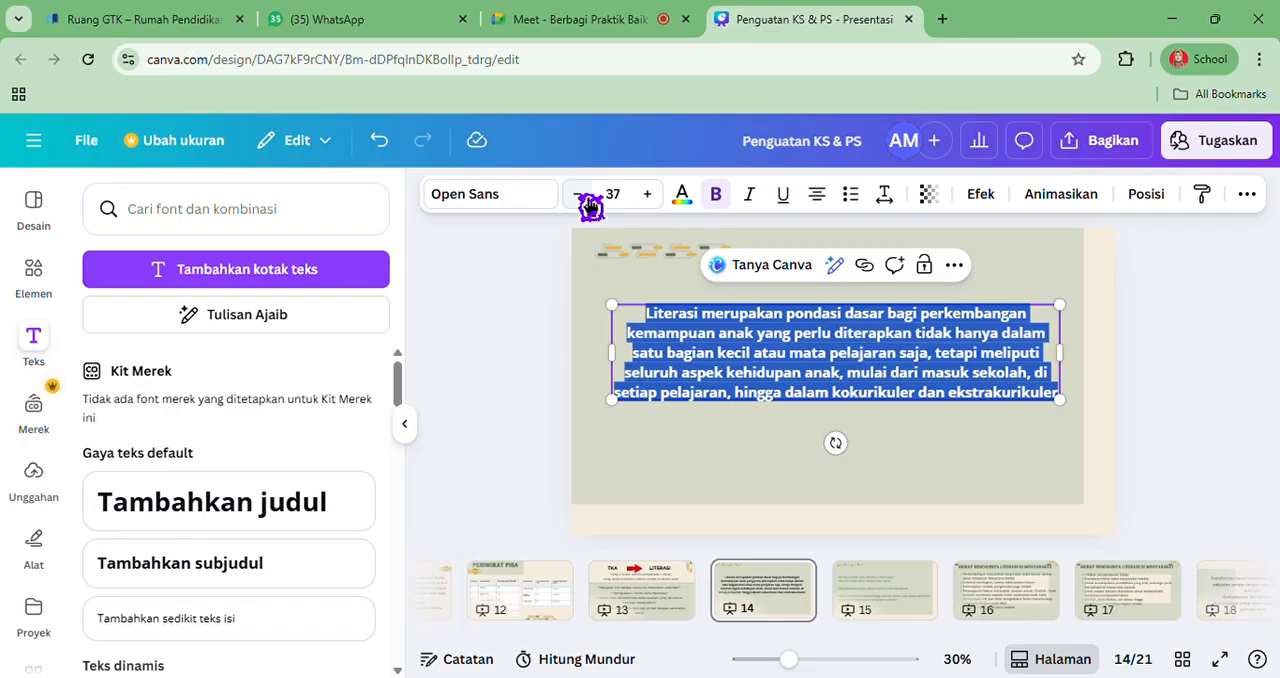
left_click(580, 195)
left_click(589, 203)
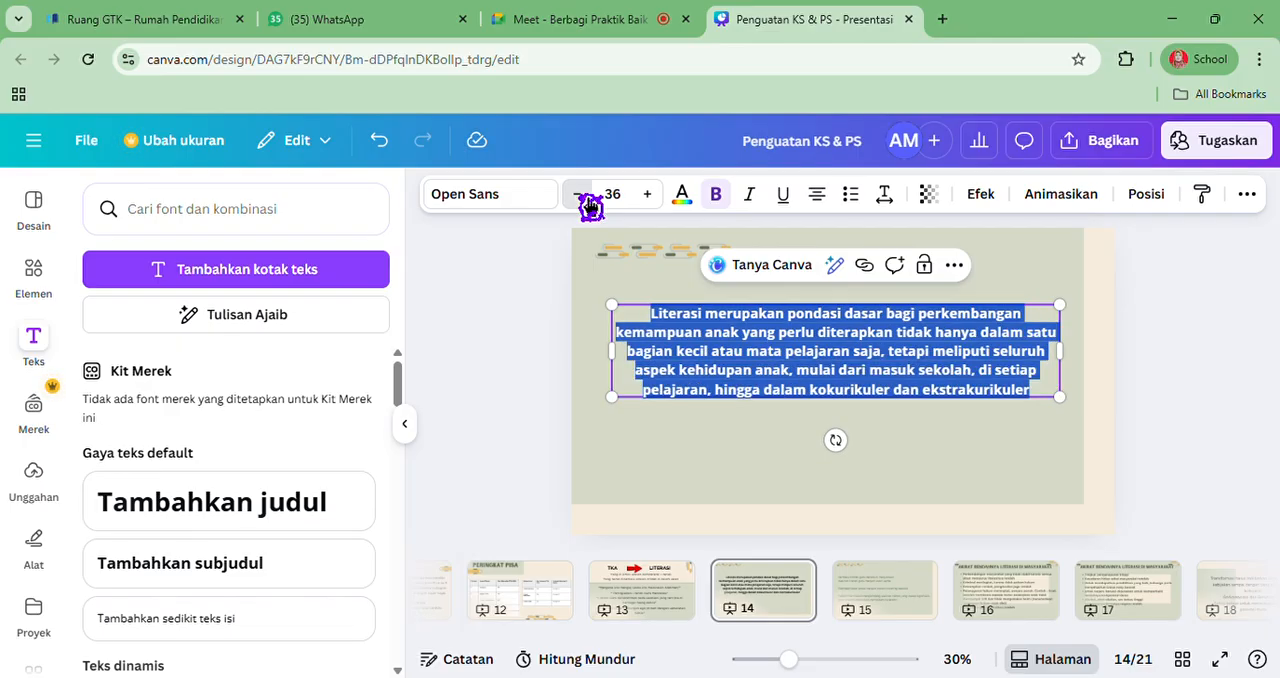
left_click(648, 195)
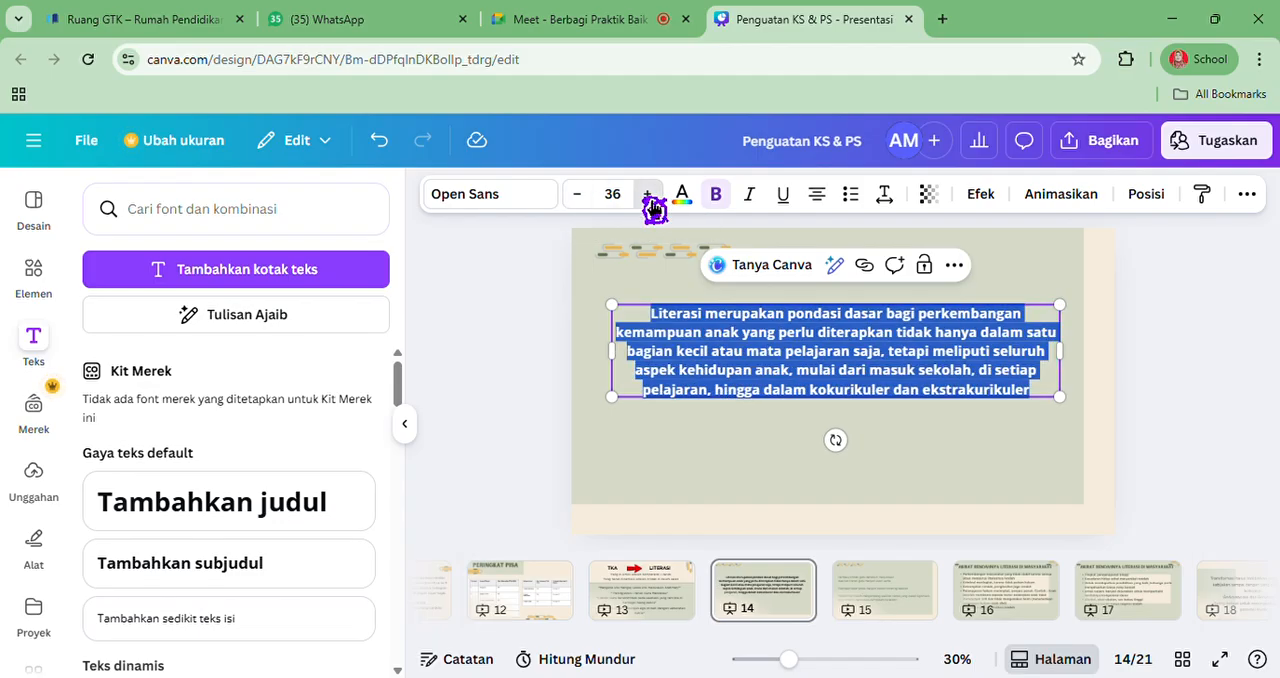
left_click(648, 195)
left_click(648, 196)
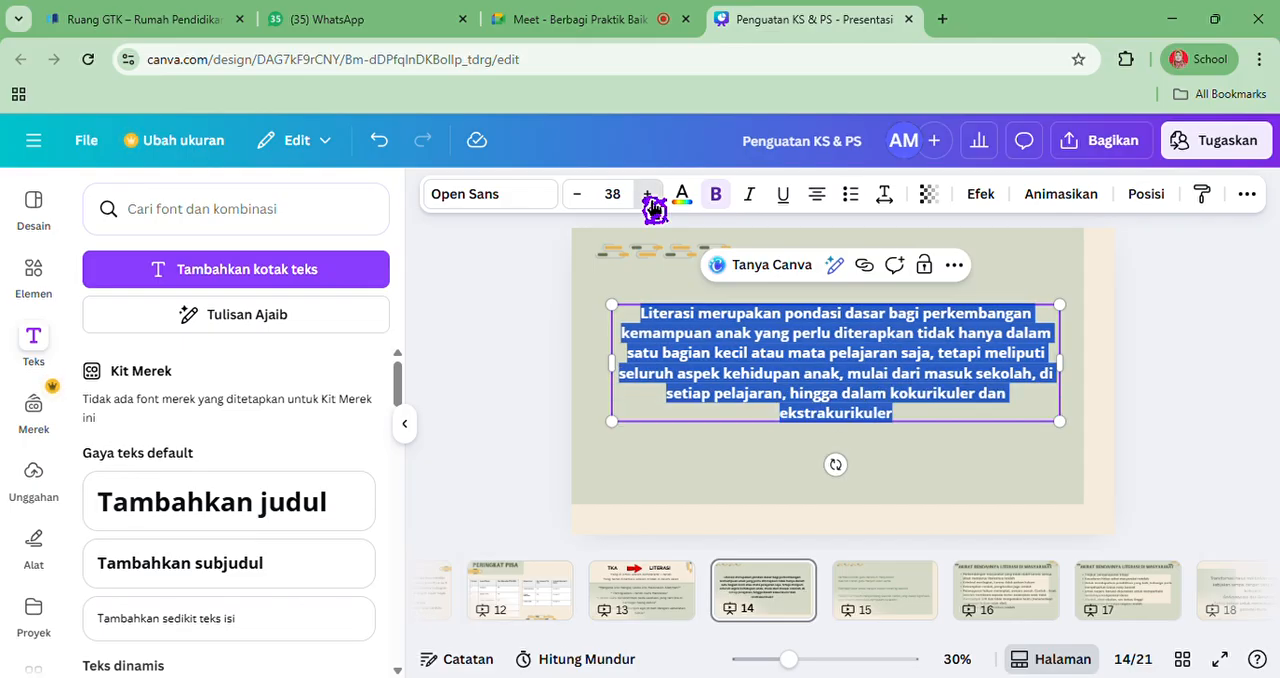
left_click(648, 196)
left_click(649, 197)
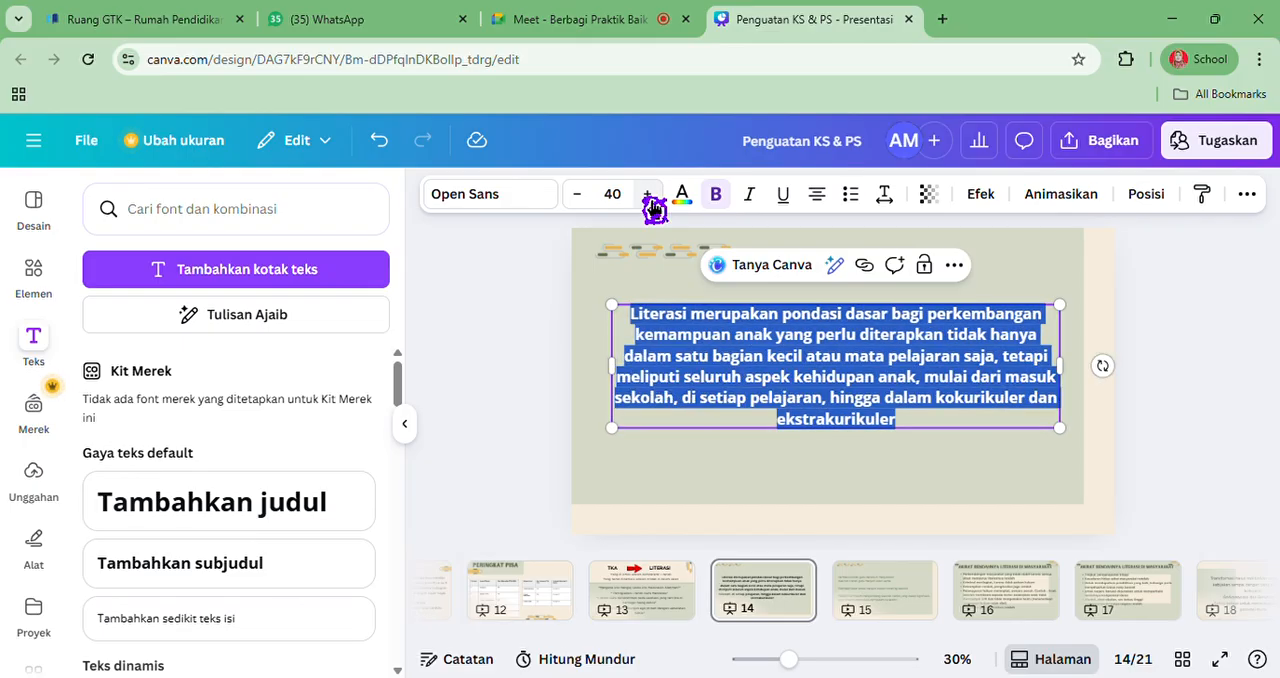
Switch to the open Google Meet meeting
left_click(585, 18)
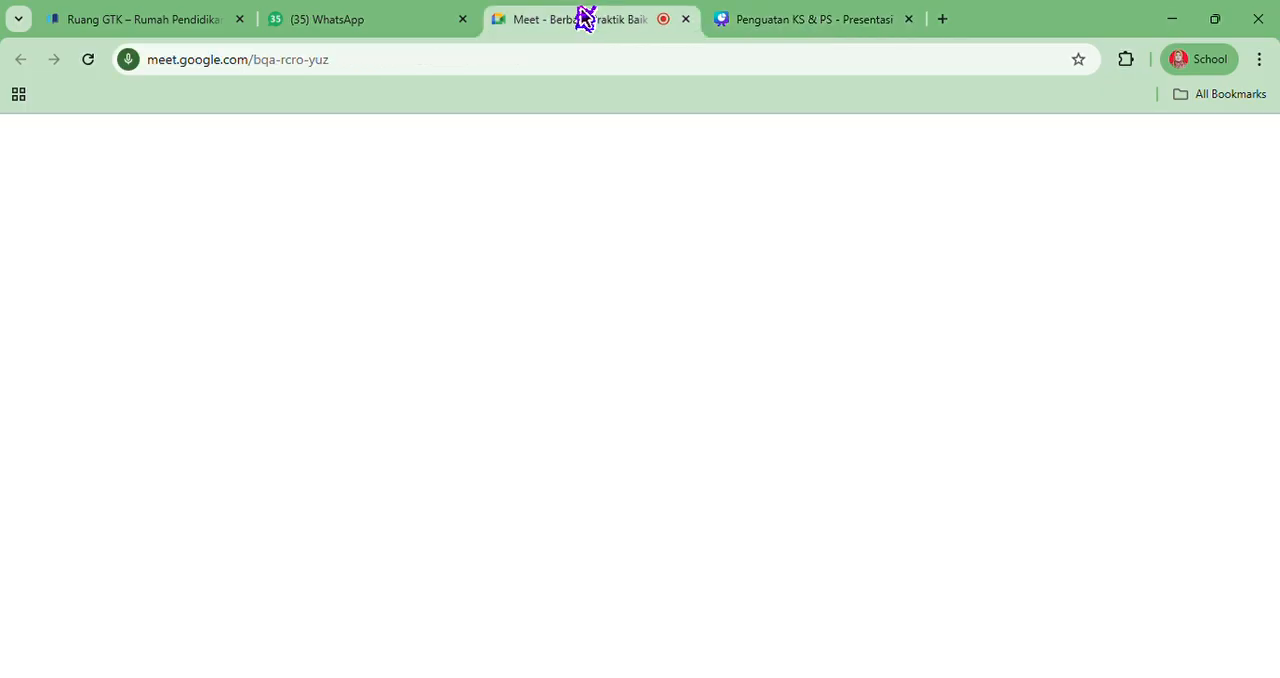